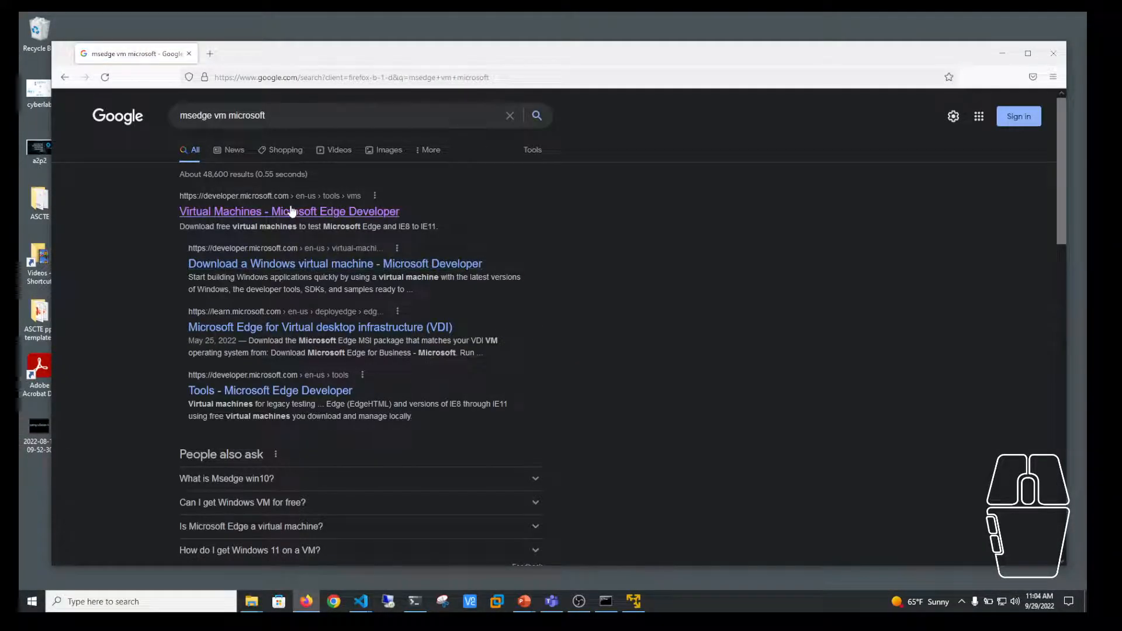
# Step: Open the 'Virtual Machines - Microsoft Edge Developer' result from the Google search
pyautogui.click(287, 215)
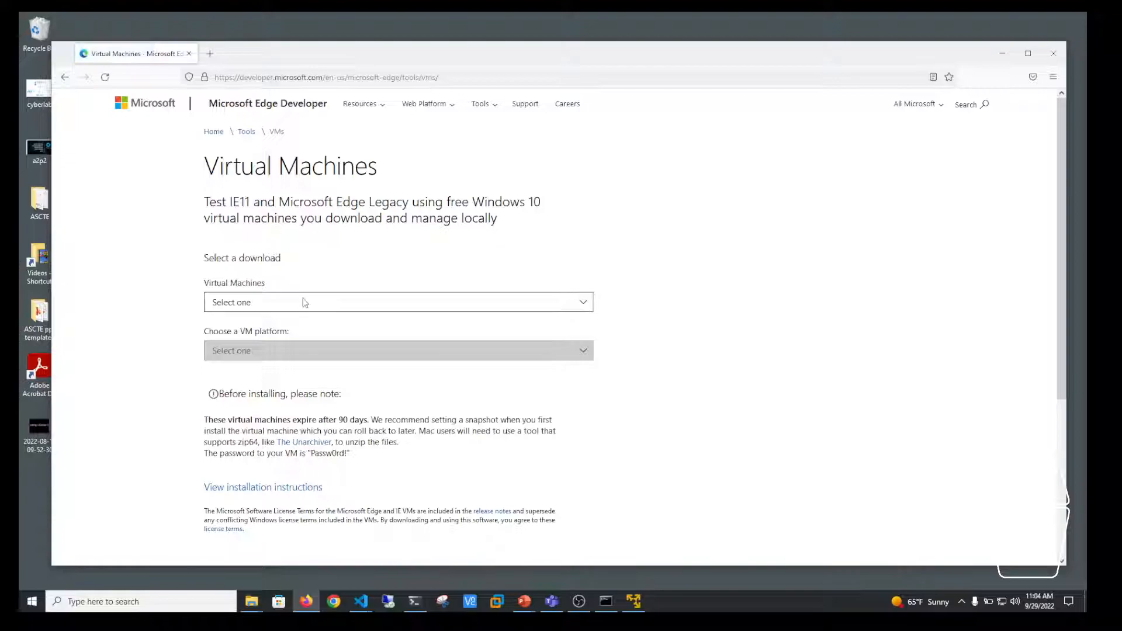
# Step: Select MSEdge on Win10 (x64) Stable 1809 with the VMware (Windows, Mac) platform, then close Firefox
pyautogui.click(305, 302)
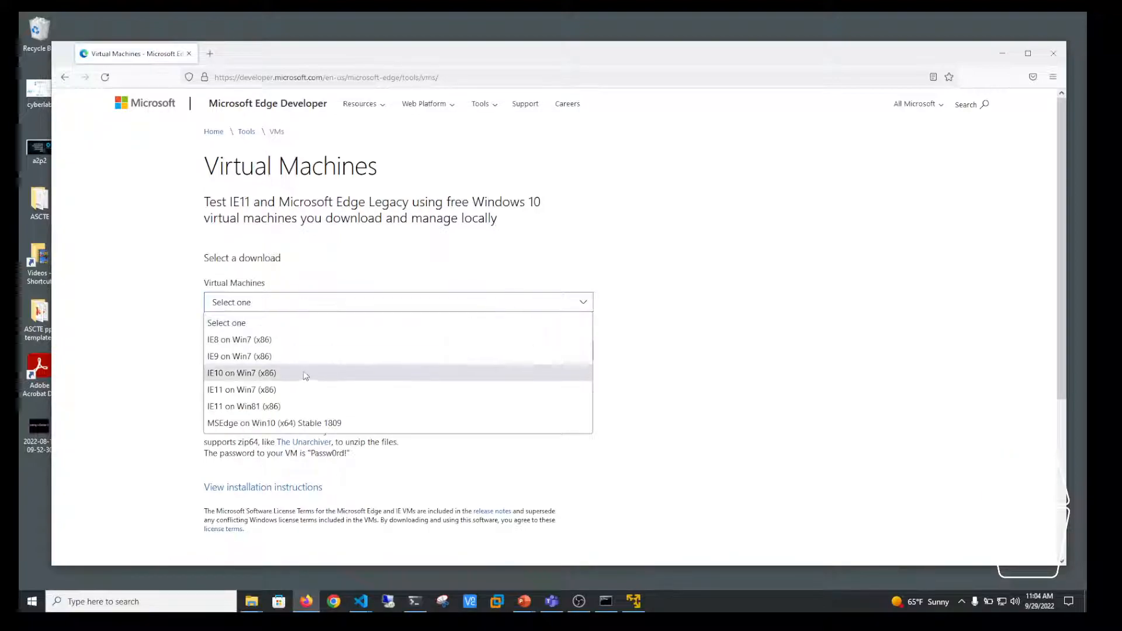
pyautogui.click(305, 423)
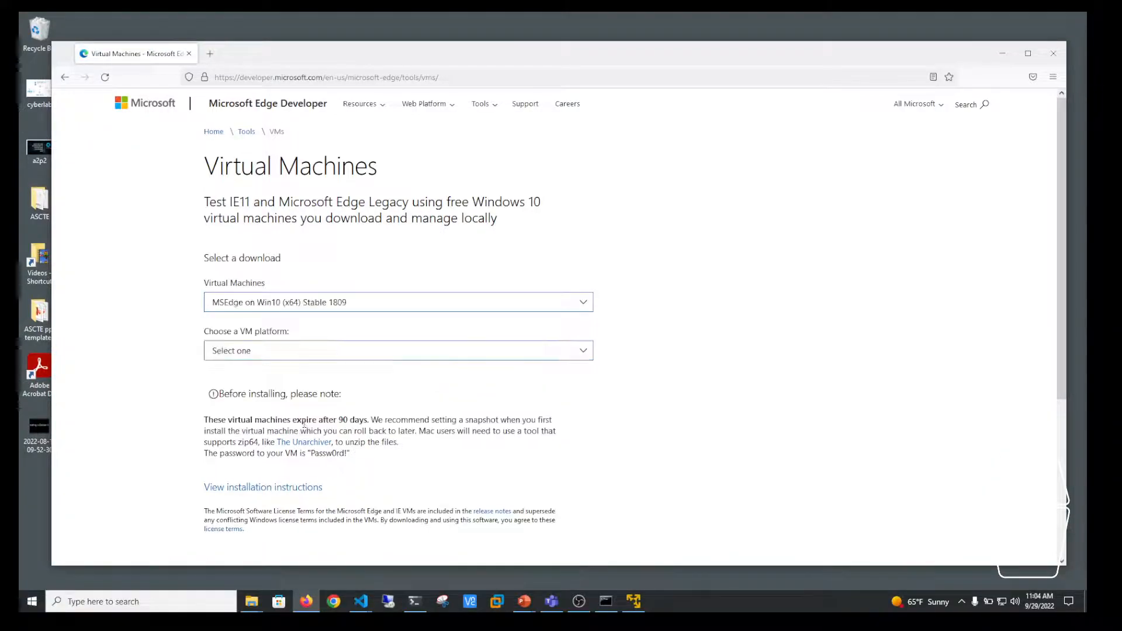
pyautogui.click(349, 353)
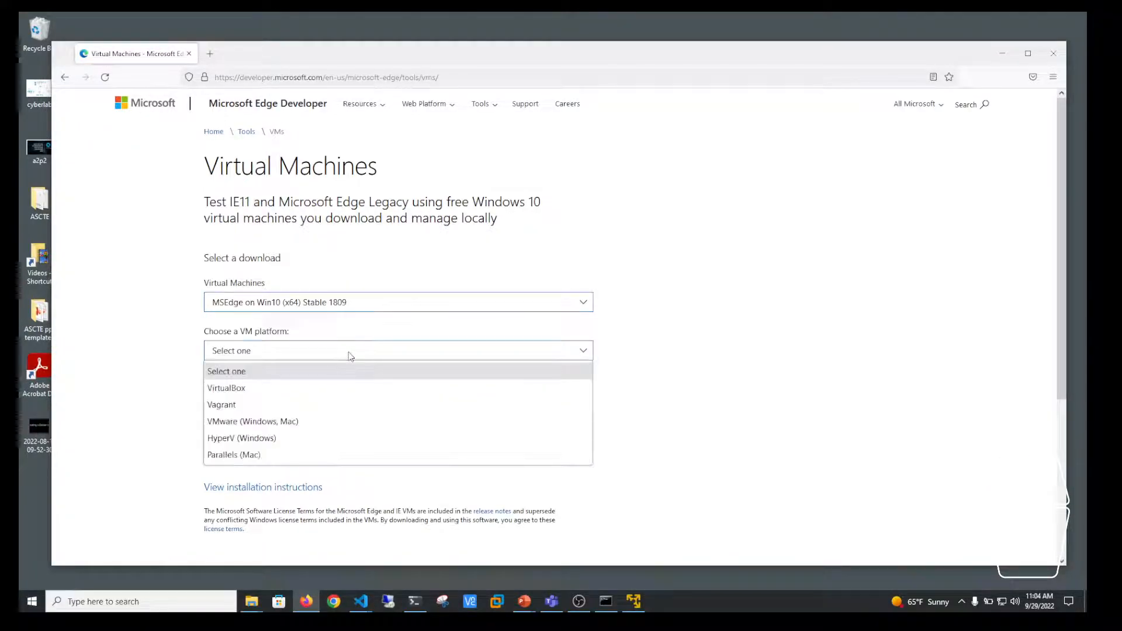
pyautogui.click(284, 422)
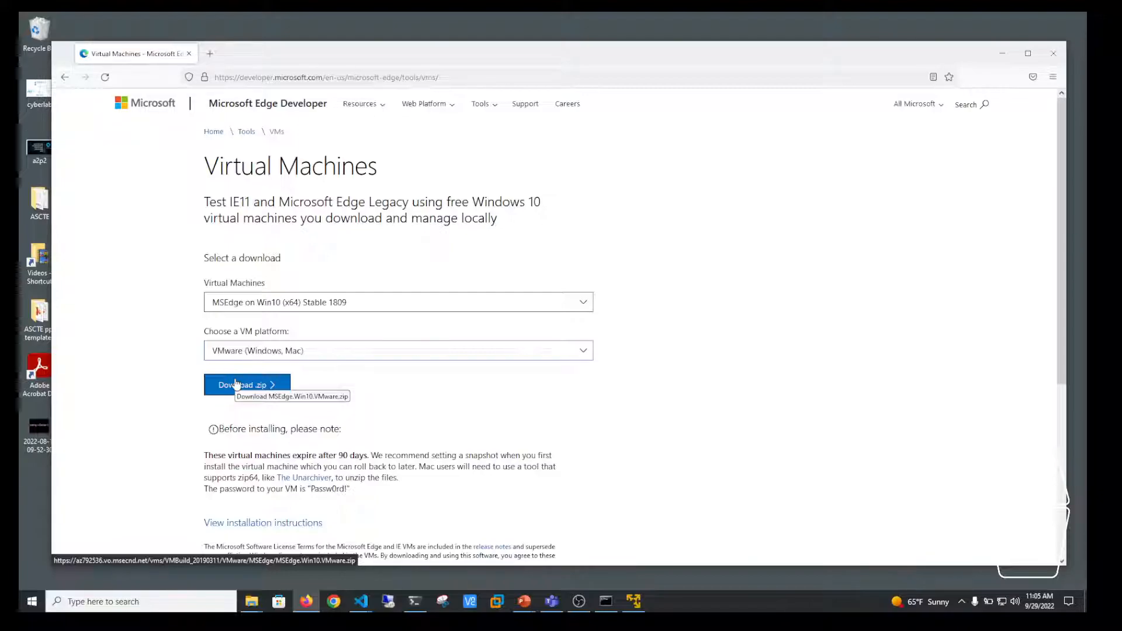
pyautogui.click(1052, 53)
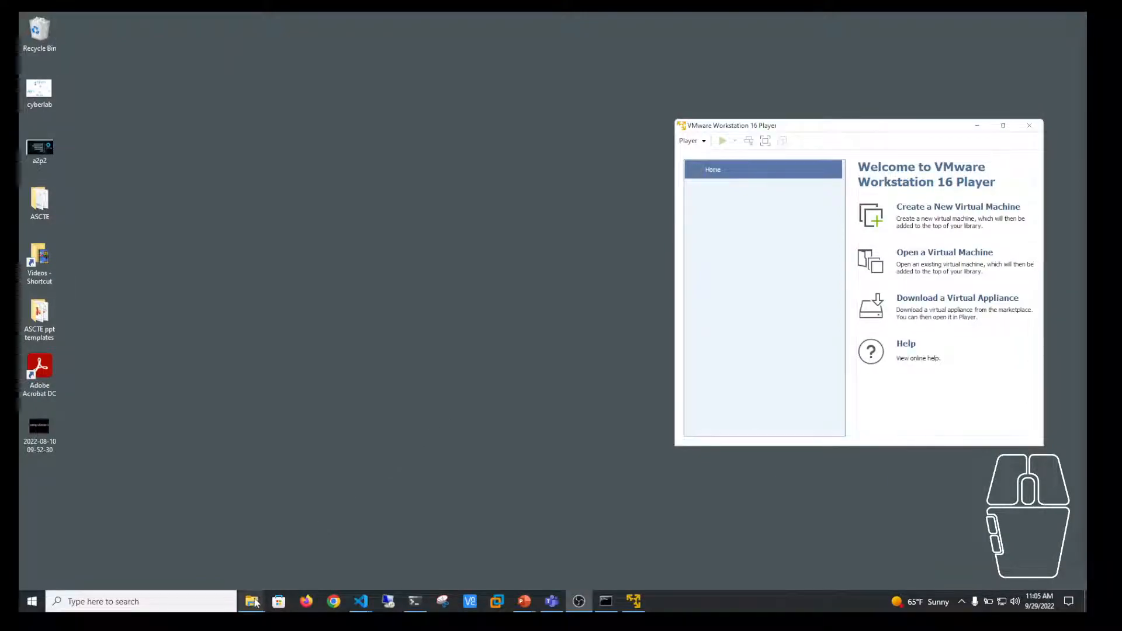
# Step: Move the ISOs File Explorer window onscreen and make it taller beside the Player
pyautogui.moveTo(253, 602)
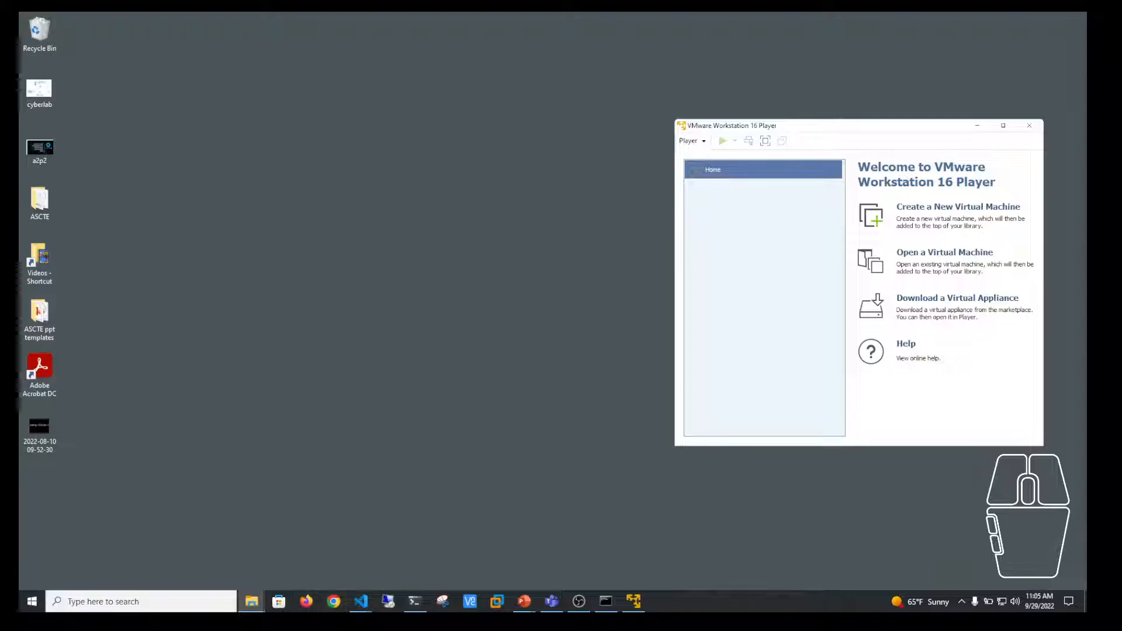
pyautogui.moveTo(1086, 175); pyautogui.dragTo(286, 155)
pyautogui.moveTo(206, 148); pyautogui.dragTo(572, 98)
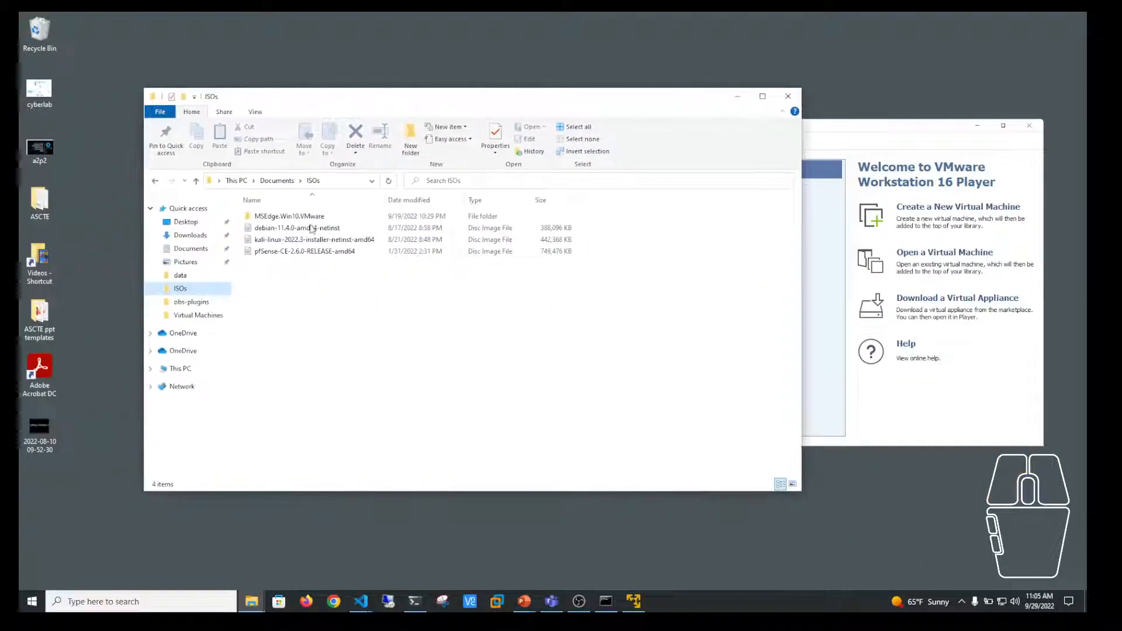
# Step: Inspect the MSEdge.Win10.VMware zip in Downloads without extracting it
pyautogui.click(188, 234)
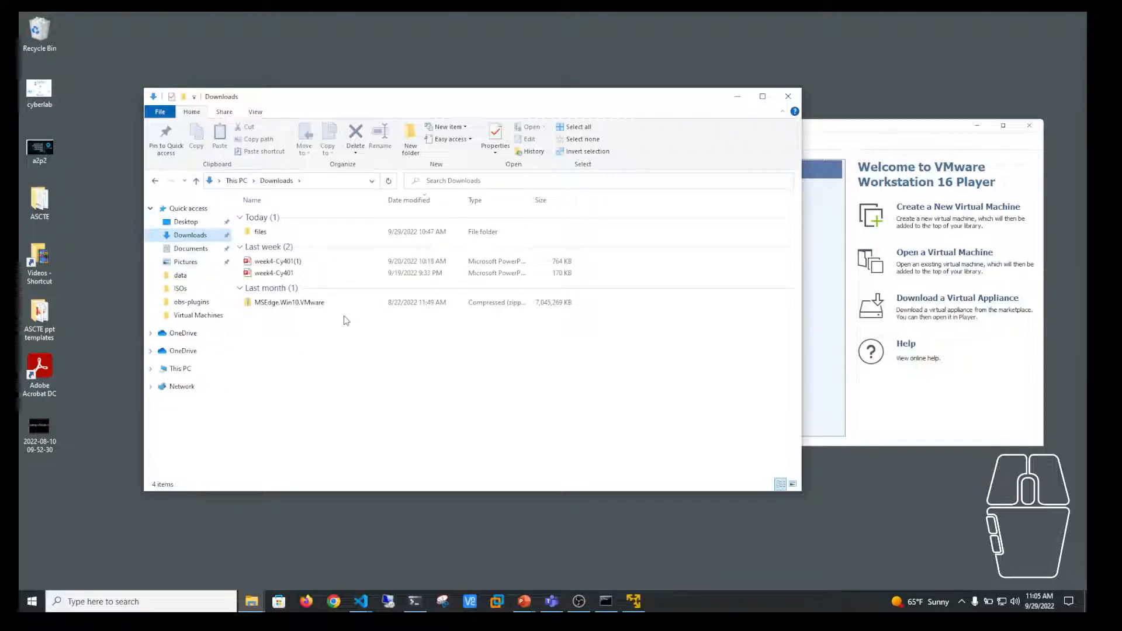
pyautogui.click(289, 306)
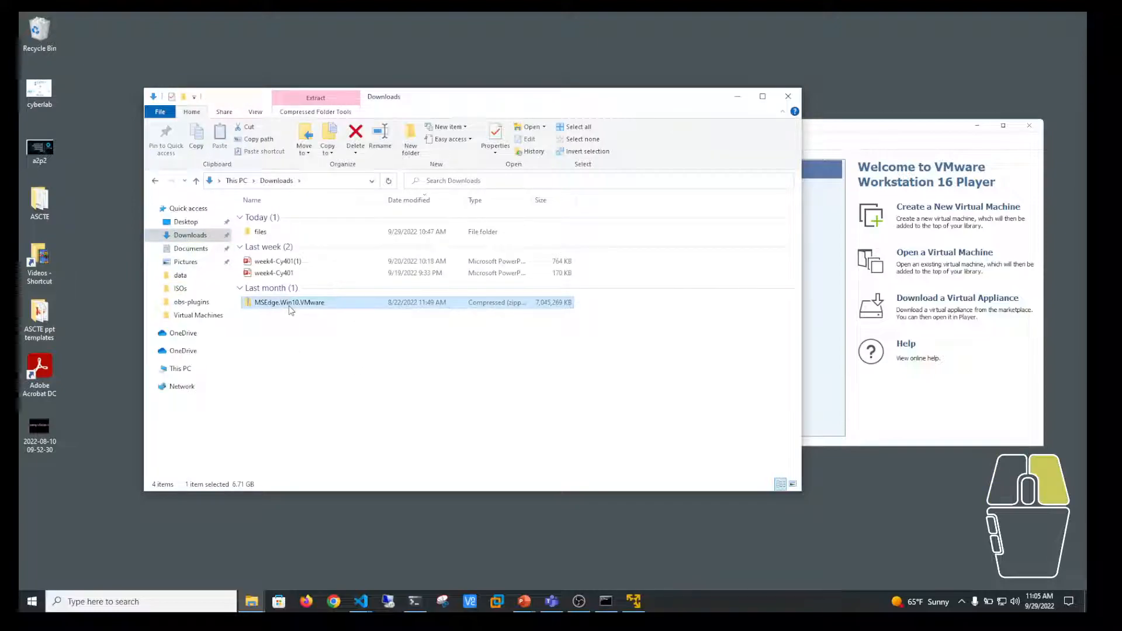
pyautogui.rightClick(289, 307)
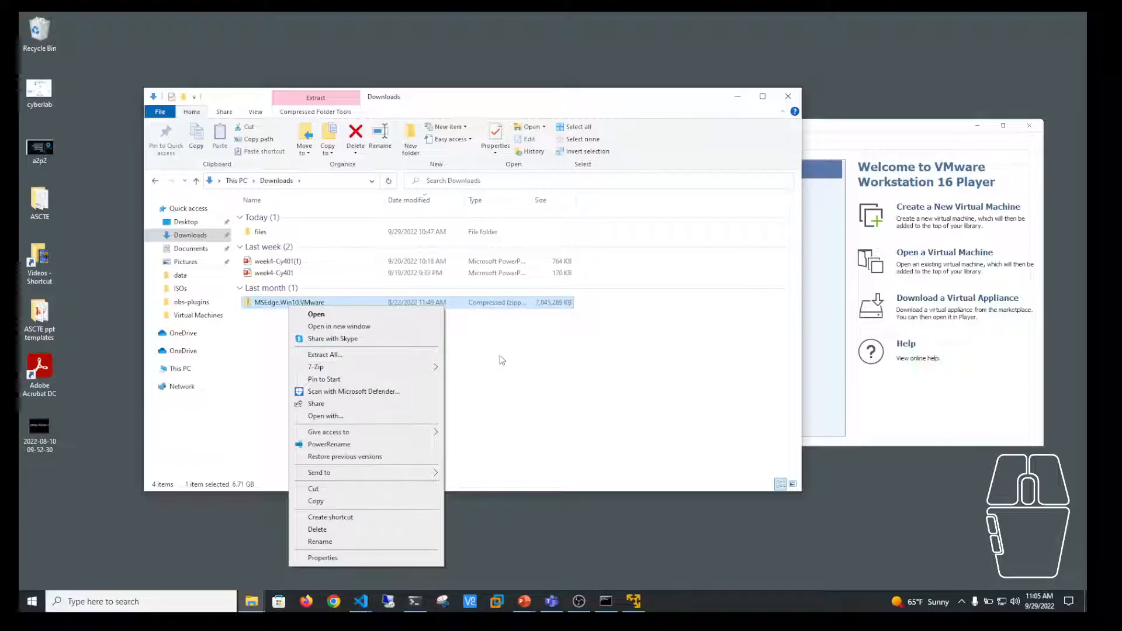
pyautogui.click(558, 359)
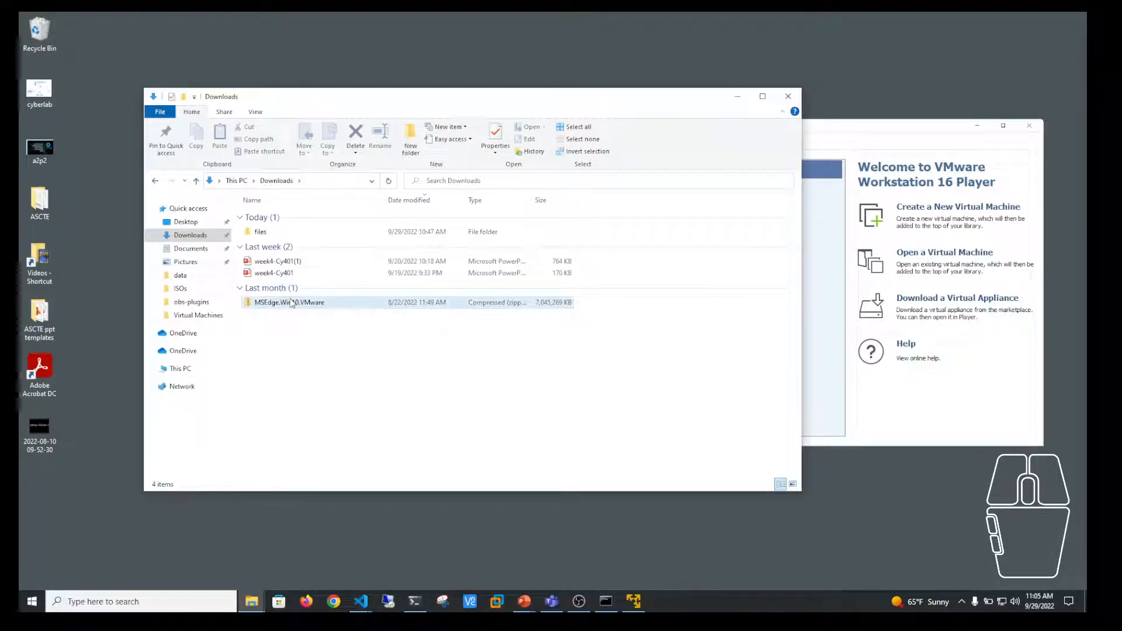
# Step: Open Documents > ISOs > MSEdge.Win10.VMware > MSEdge-Win10-VMware
pyautogui.click(180, 290)
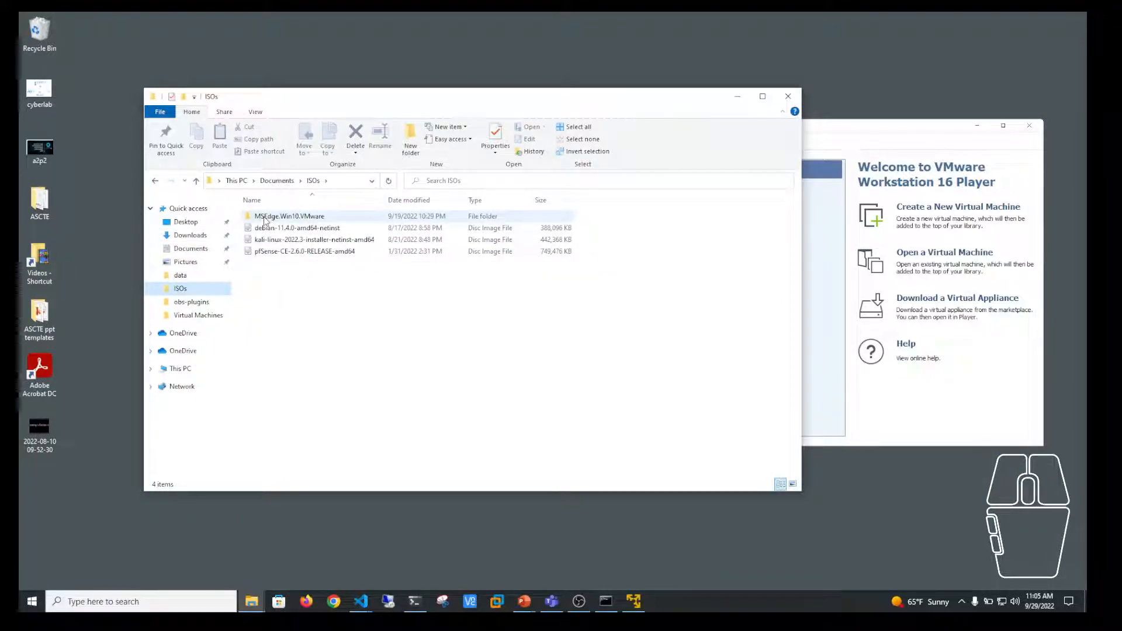
pyautogui.doubleClick(298, 218)
pyautogui.click(314, 217)
pyautogui.doubleClick(314, 217)
# Step: Open the MSEdge OVF file with VMware Player through the Open with menu
pyautogui.rightClick(309, 229)
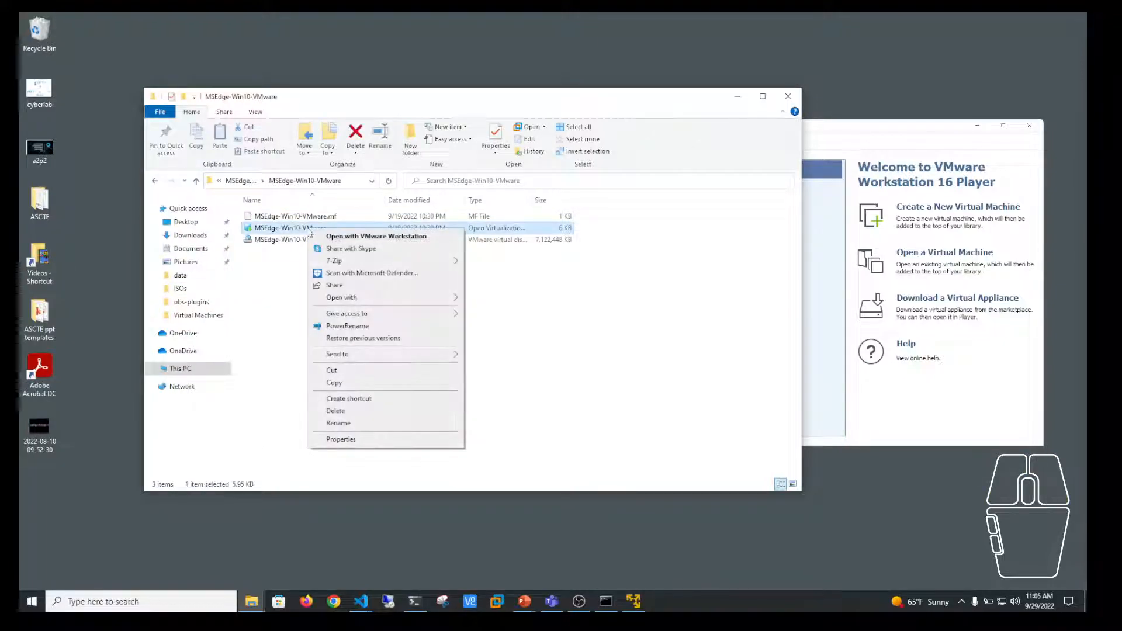
pyautogui.moveTo(328, 299)
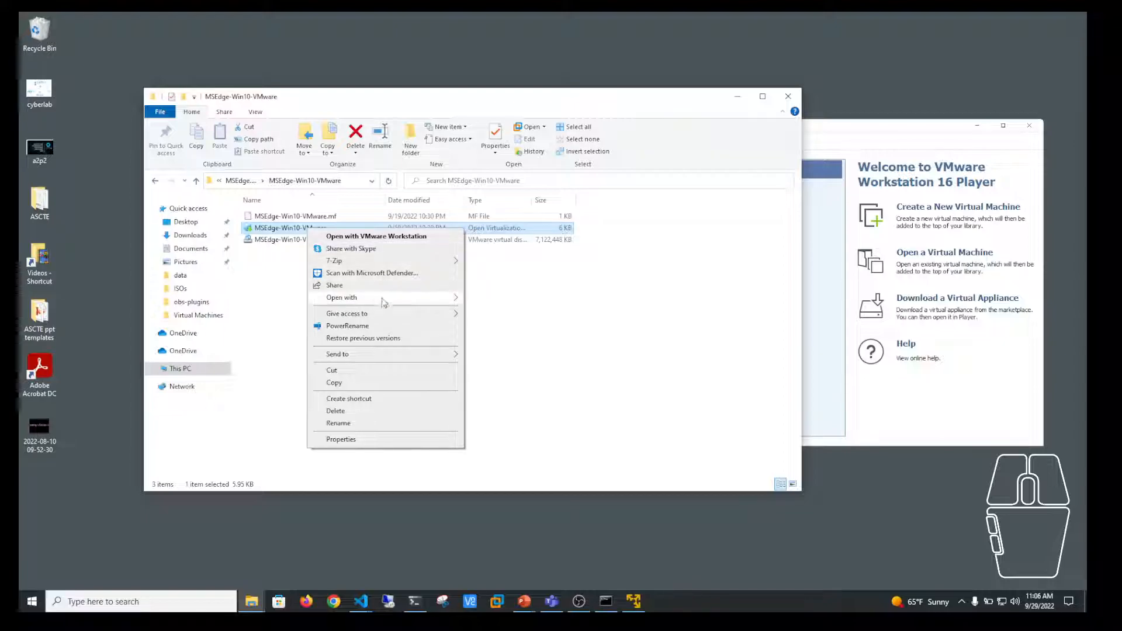
pyautogui.moveTo(387, 304)
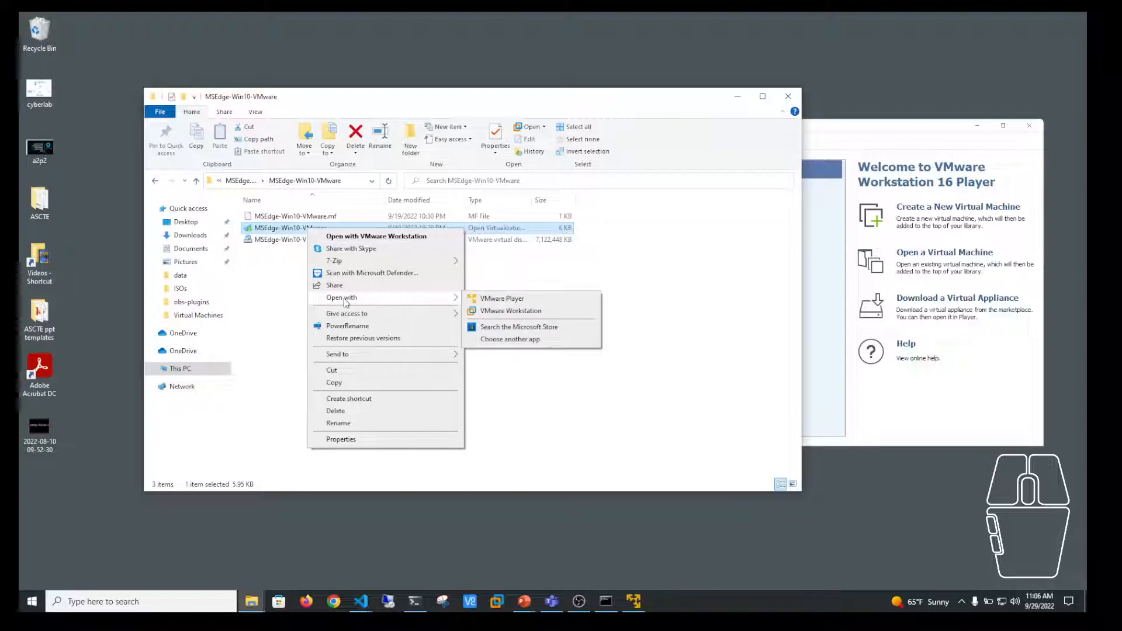
pyautogui.click(491, 299)
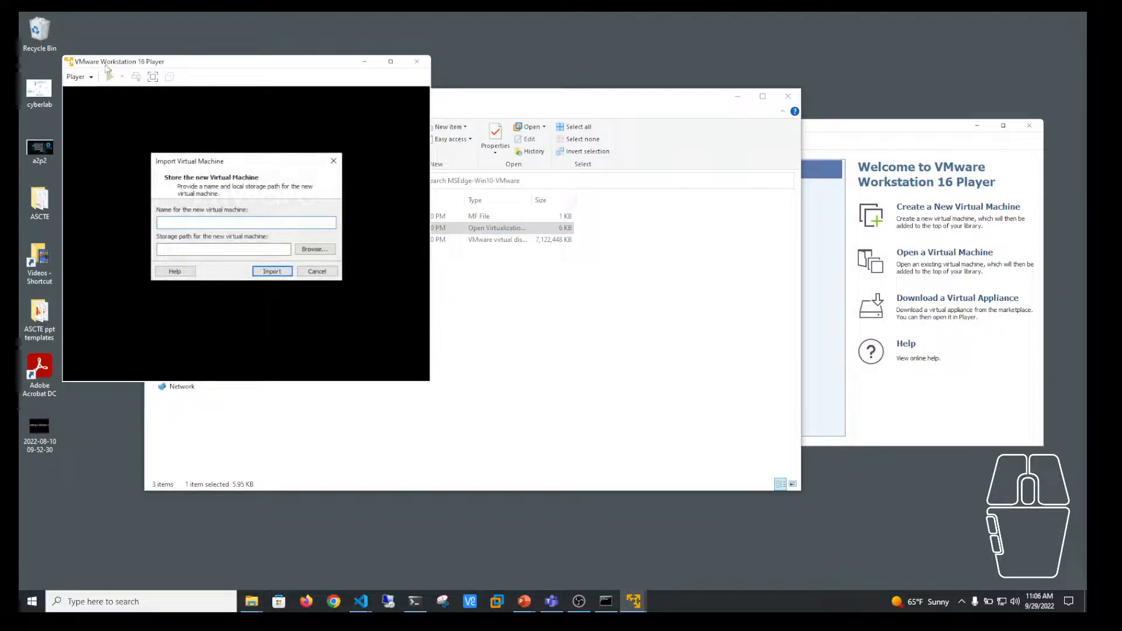
# Step: Import the VM named Windows-host, centre the Player window and close File Explorer
pyautogui.moveTo(182, 62); pyautogui.dragTo(443, 81)
pyautogui.write('Windows-')
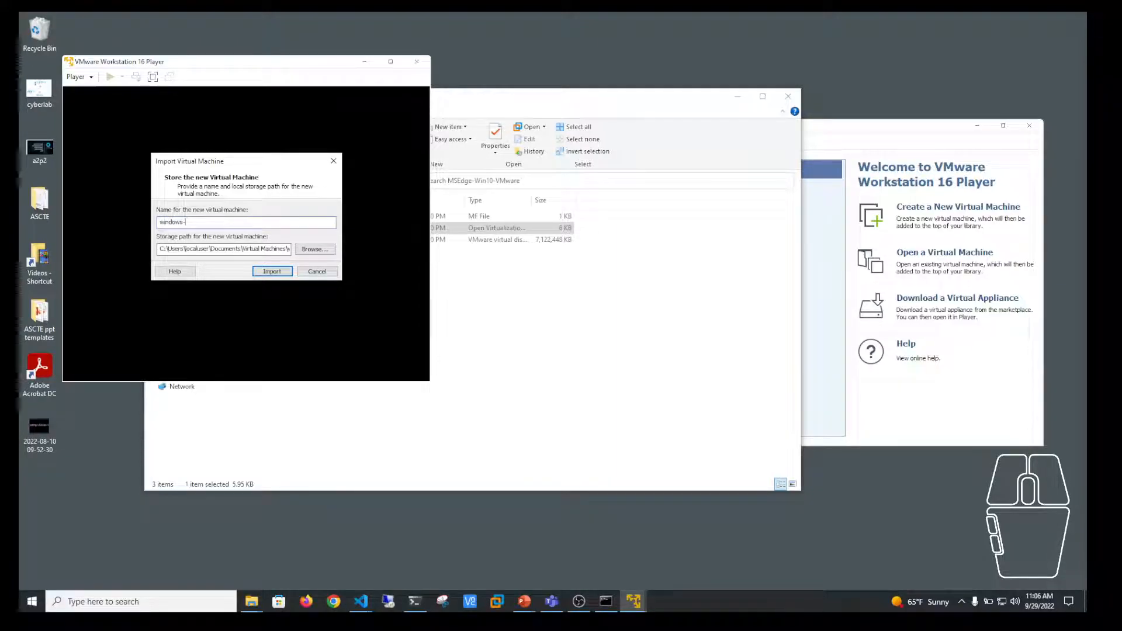
pyautogui.write('host')
pyautogui.click(269, 272)
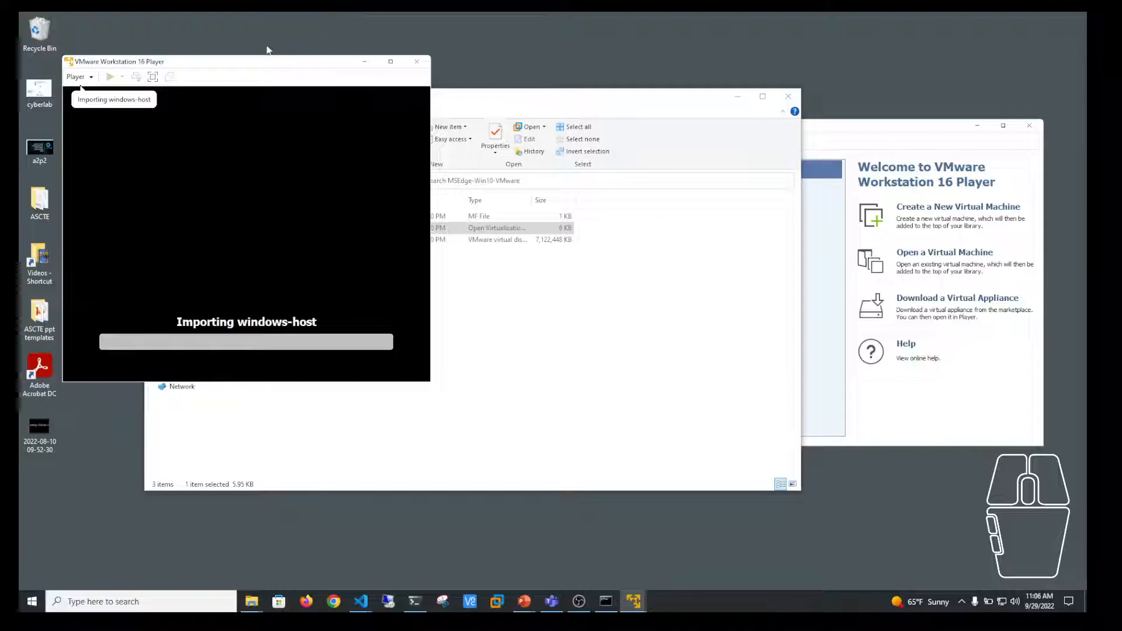
pyautogui.moveTo(257, 68); pyautogui.dragTo(558, 129)
pyautogui.click(788, 96)
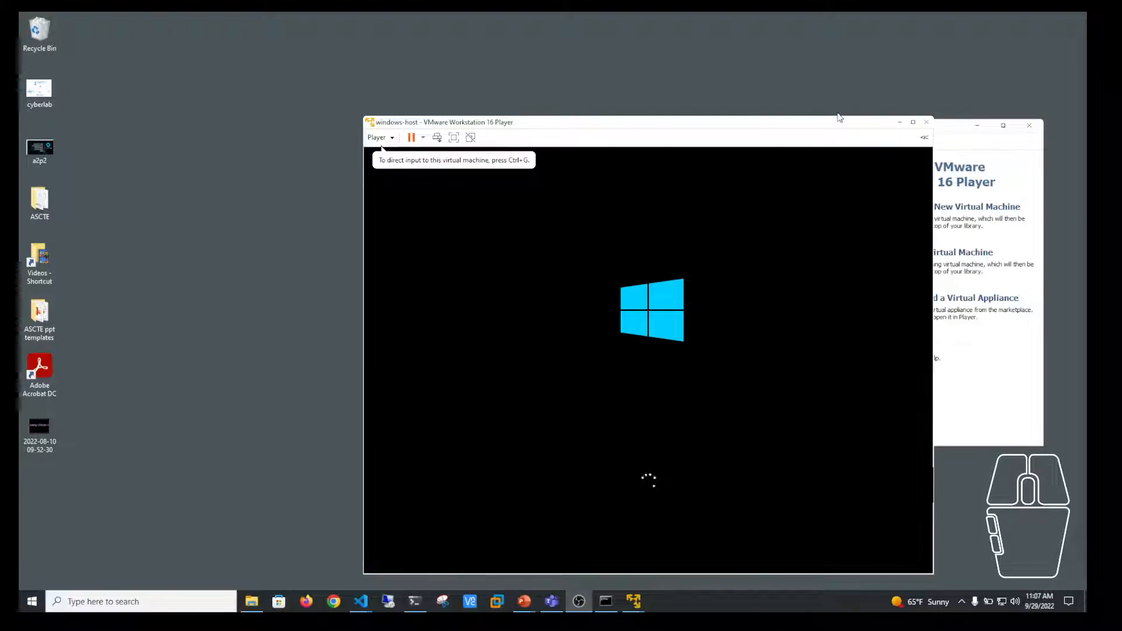
# Step: Minimize the Player home window and move the booting windows-host VM window toward centre
pyautogui.click(836, 121)
pyautogui.moveTo(835, 123); pyautogui.dragTo(836, 101)
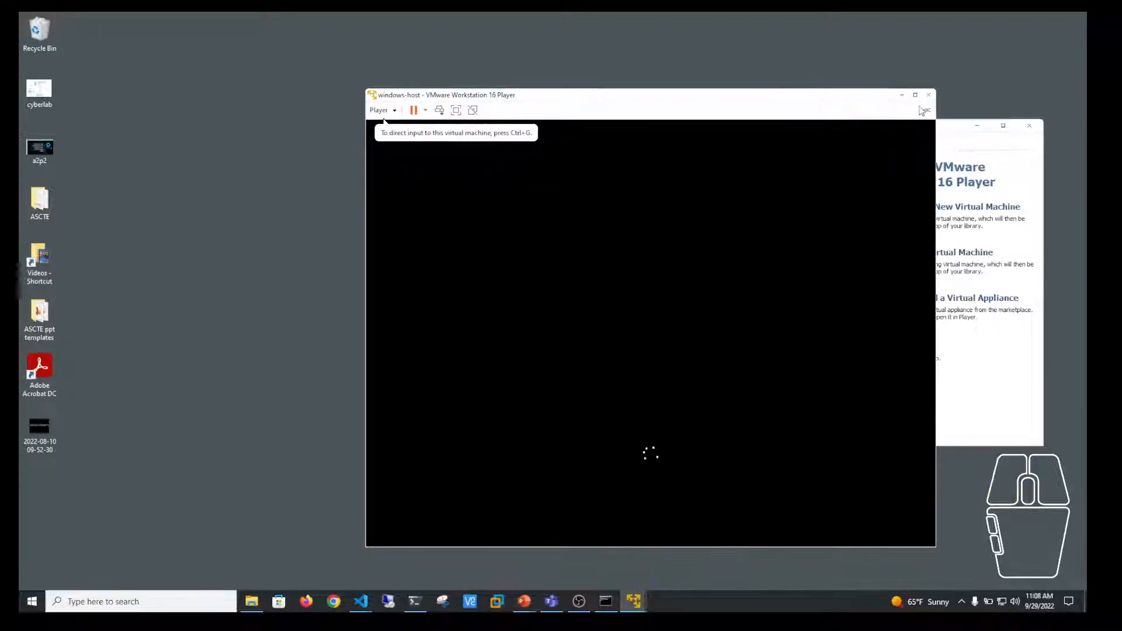
pyautogui.click(977, 127)
pyautogui.moveTo(744, 103); pyautogui.dragTo(663, 85)
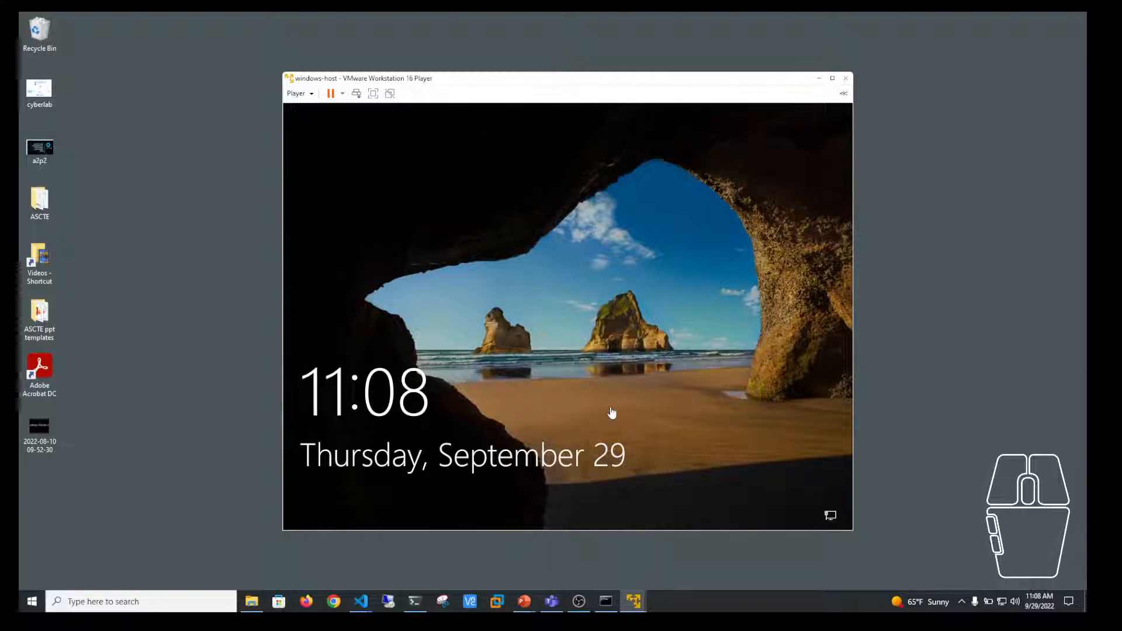
# Step: Sign in from the lock screen with the account password, checking it via the eye icon
pyautogui.click(571, 401)
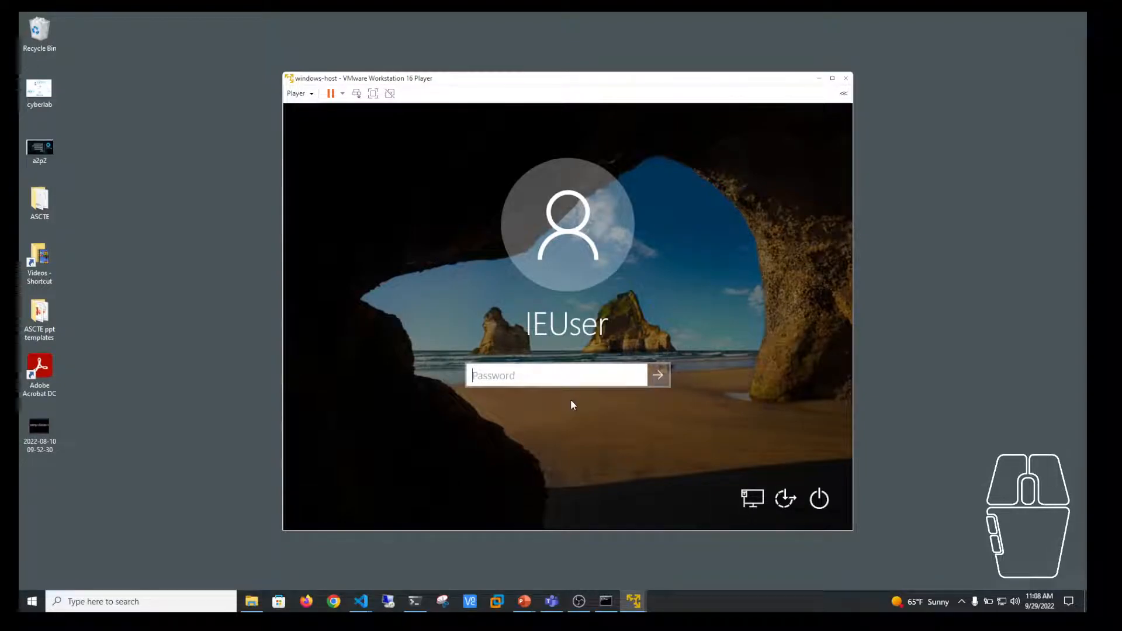
pyautogui.write('•••••••••')
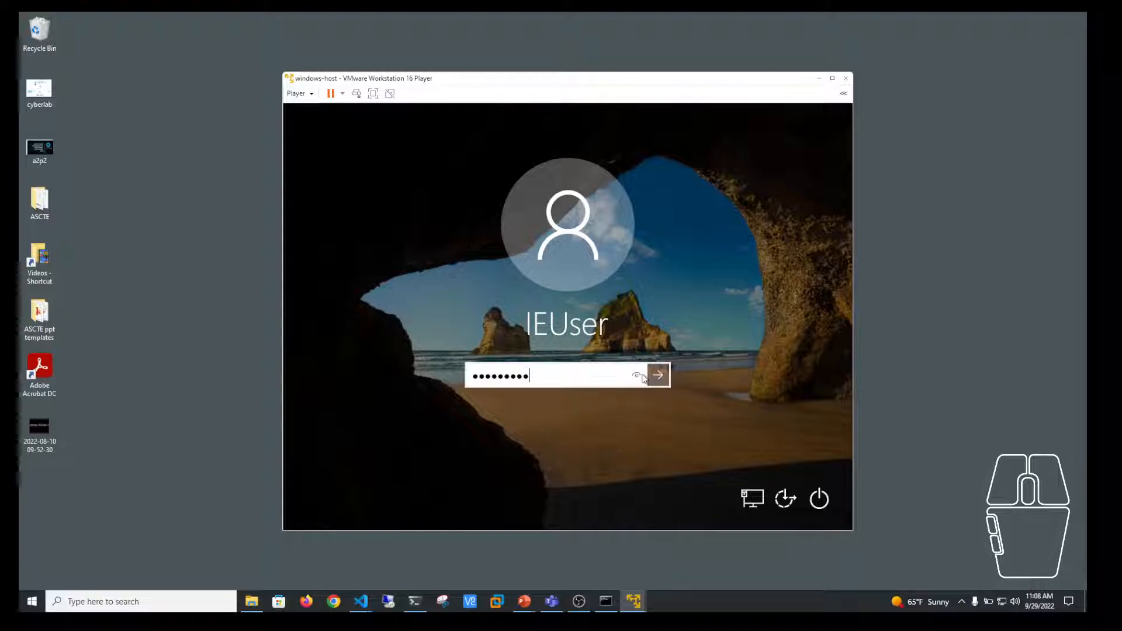
pyautogui.click(642, 378)
pyautogui.click(659, 377)
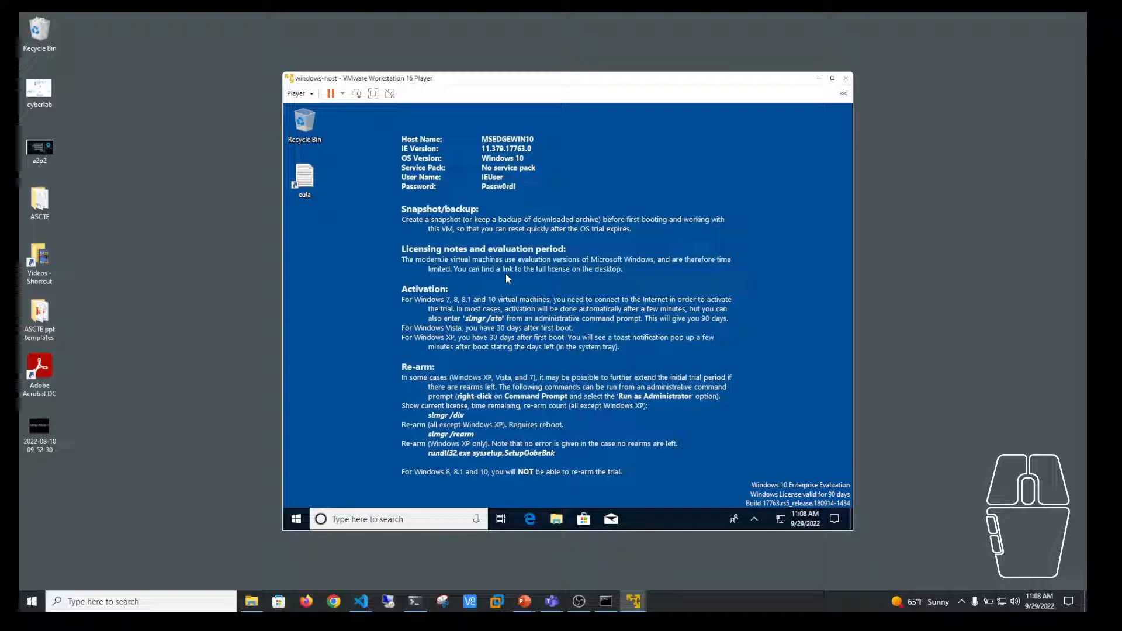
# Step: Confirm Yes in the VMware Tools Setup prompt to reboot the guest now
pyautogui.moveTo(585, 82); pyautogui.dragTo(556, 72)
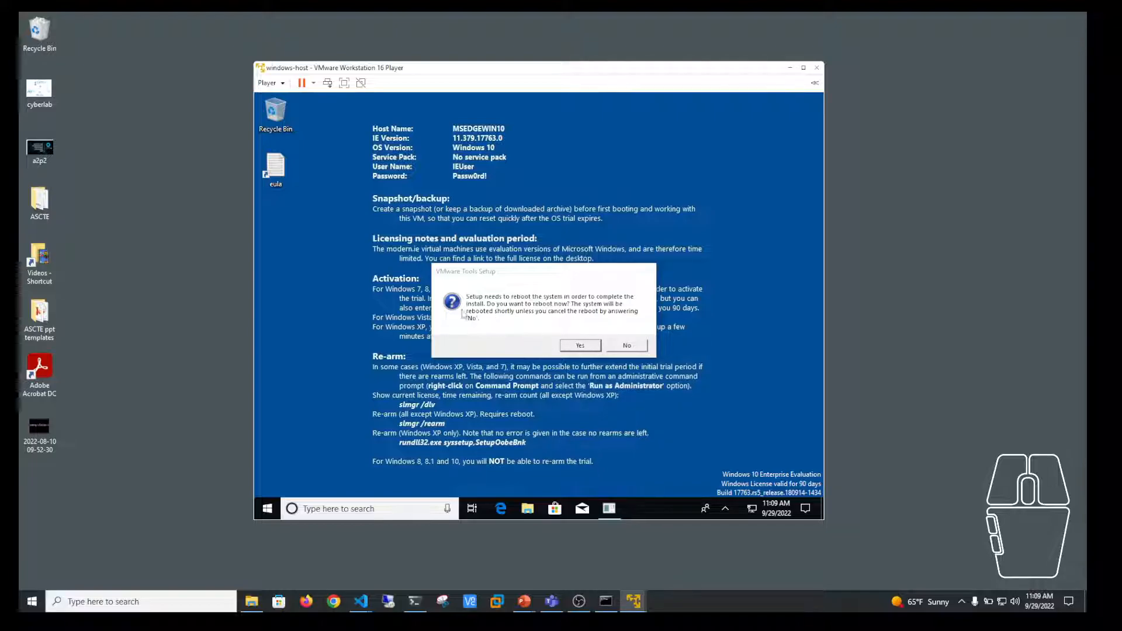
pyautogui.click(584, 344)
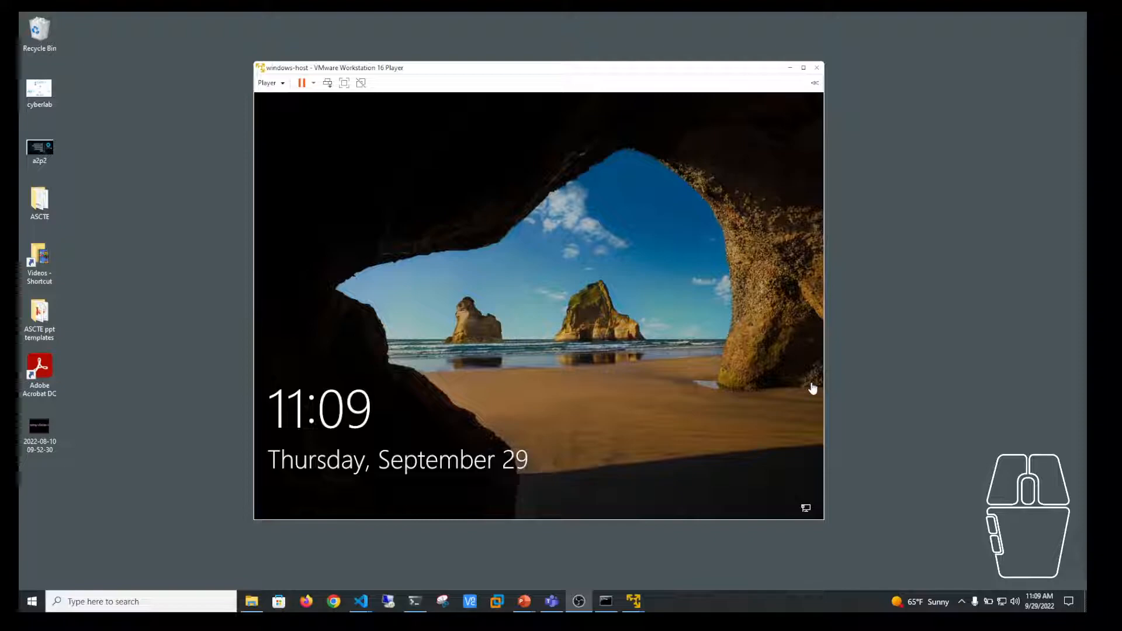
# Step: Lift the guest lock screen and submit the IEUser password
pyautogui.click(537, 392)
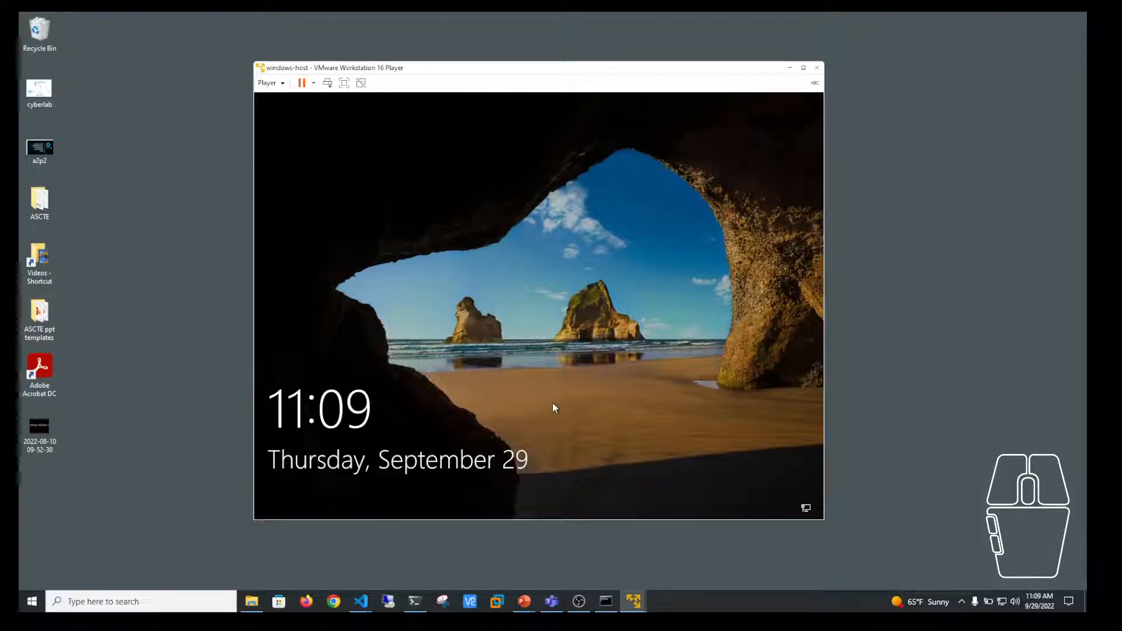
pyautogui.moveTo(556, 448); pyautogui.dragTo(554, 156)
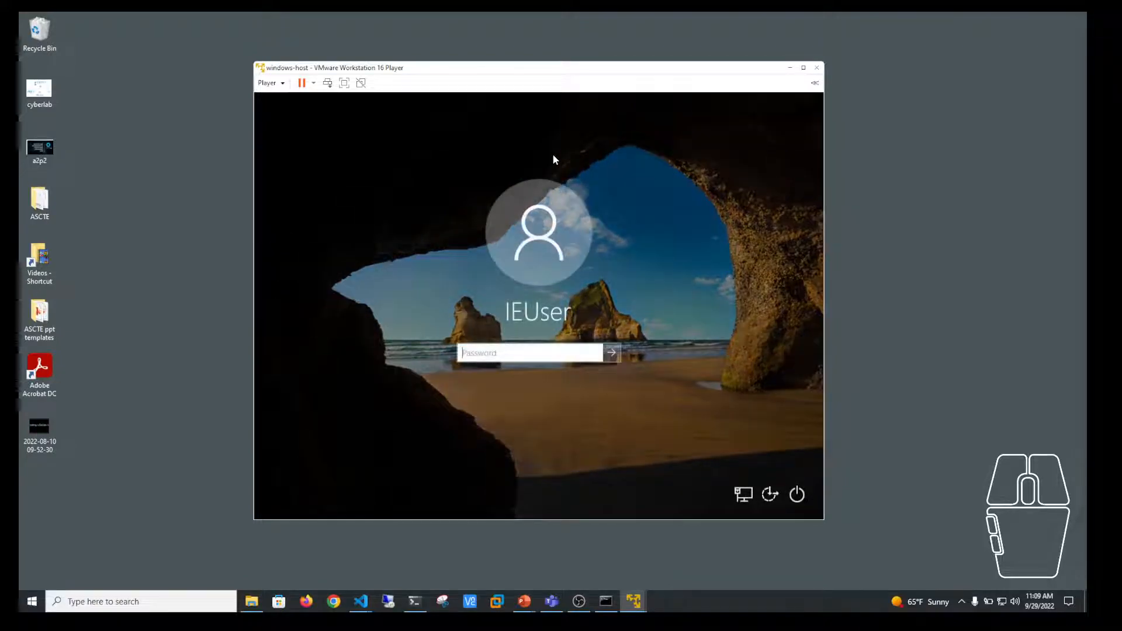
pyautogui.write('Passw0rd!')
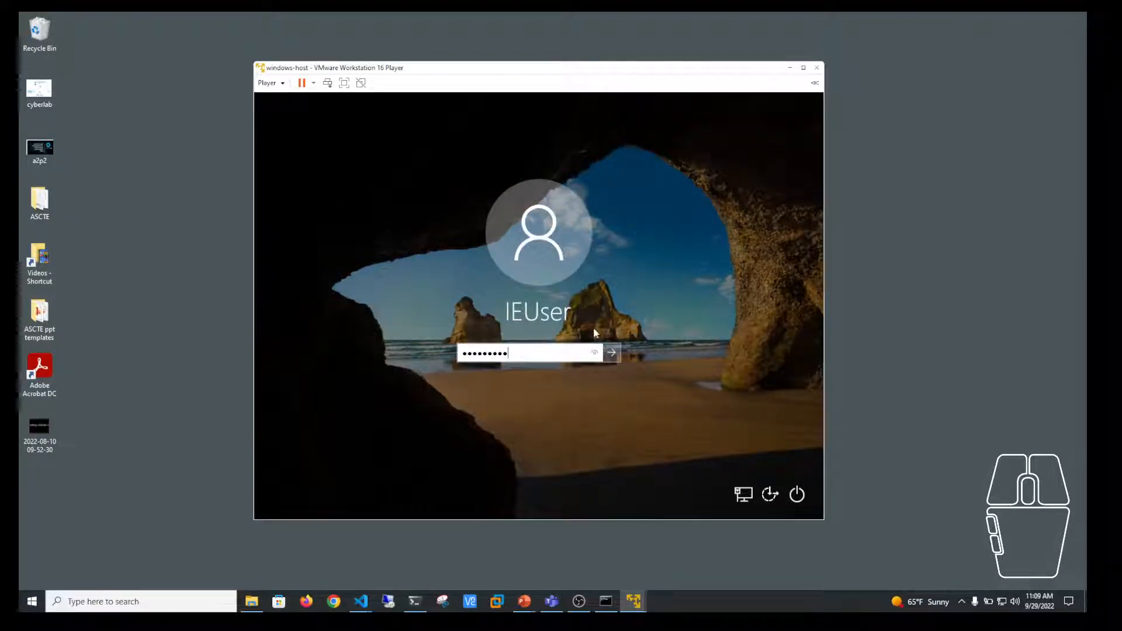
pyautogui.moveTo(594, 353); pyautogui.dragTo(595, 354)
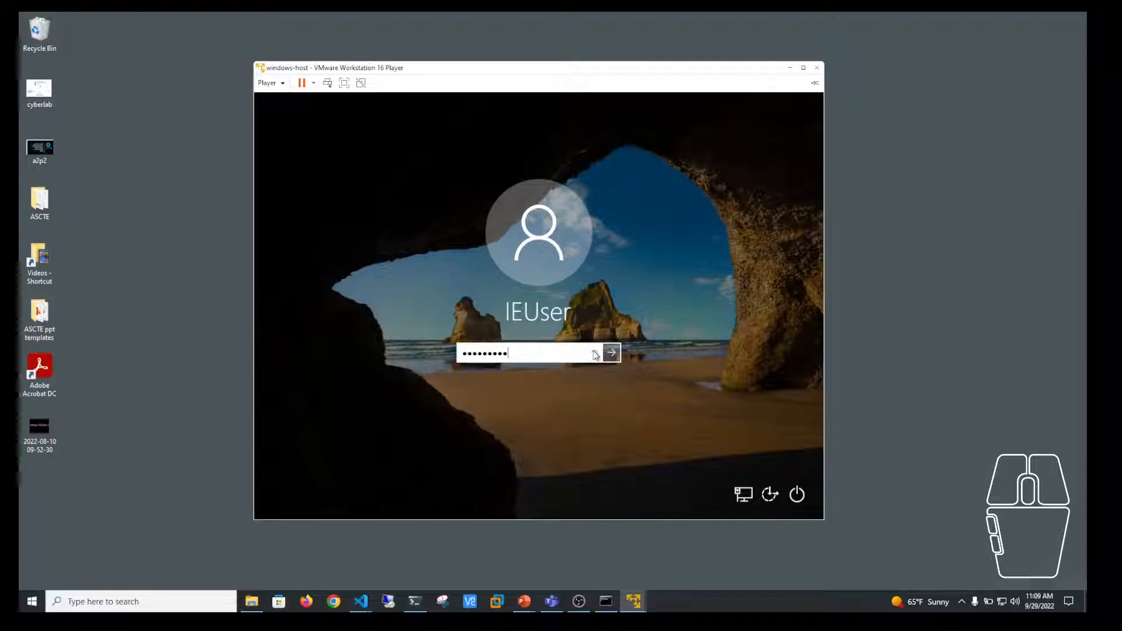
pyautogui.click(611, 353)
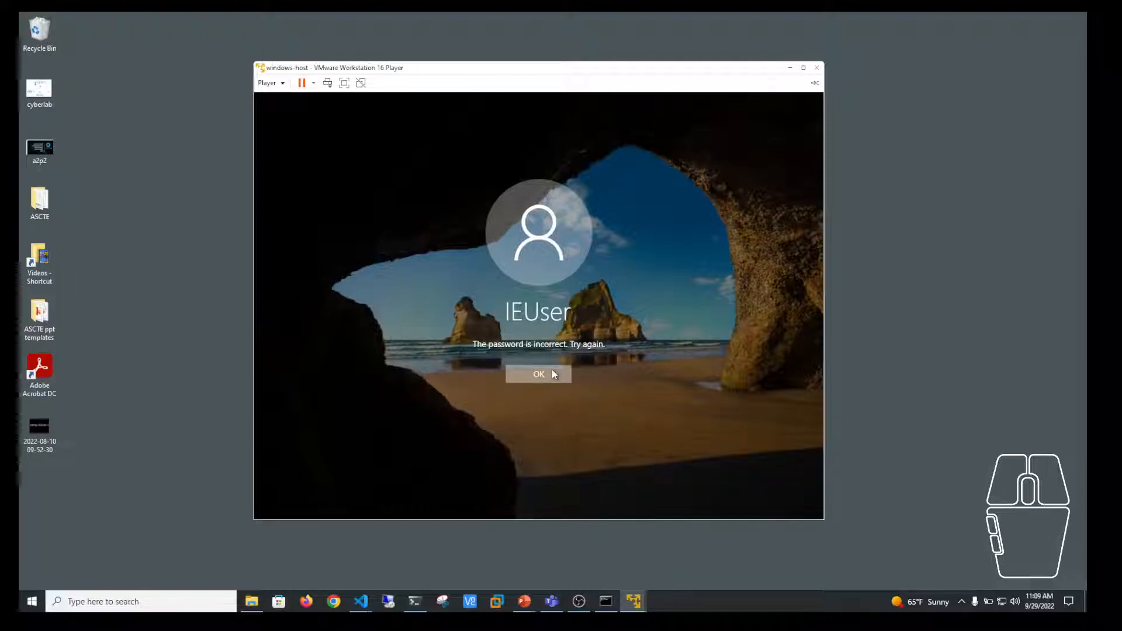
# Step: Dismiss the incorrect-password error, sign in with the corrected password and open Windows search
pyautogui.click(553, 372)
pyautogui.write('Passw0r')
pyautogui.press('Return')
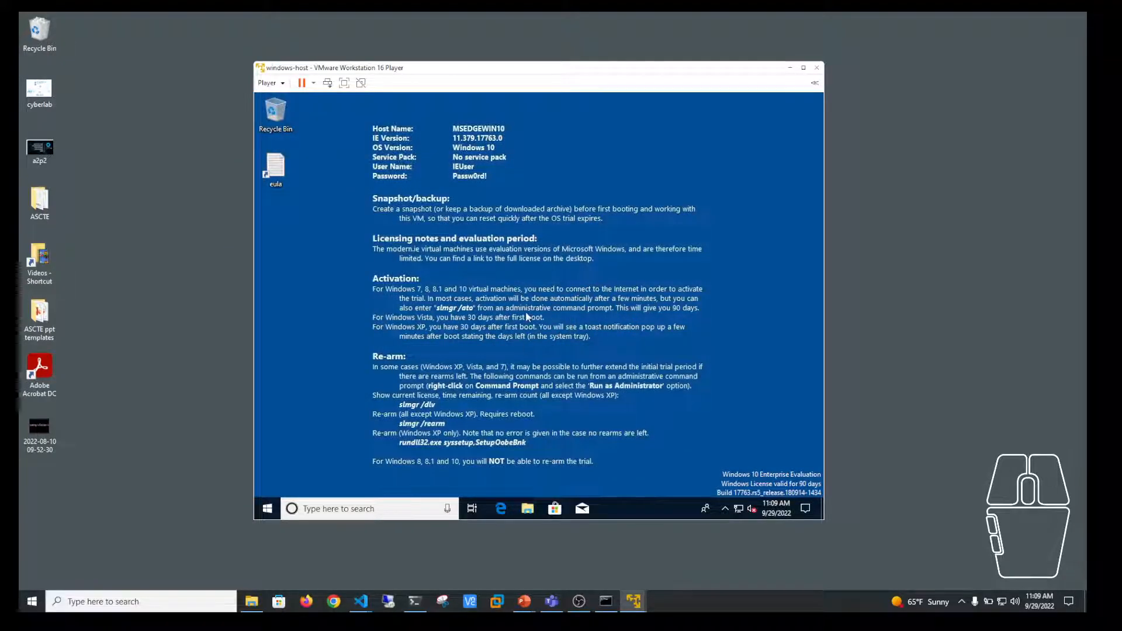
pyautogui.click(388, 510)
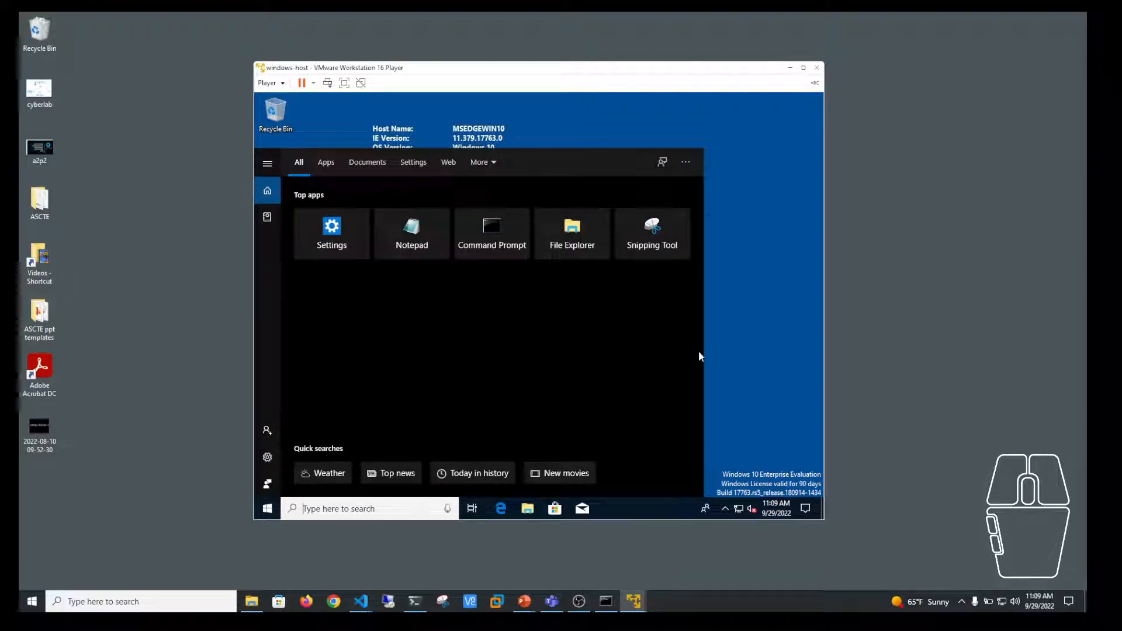
# Step: Close the guest search panel, then change the VM's Network Adapter from NAT to Host-only and save
pyautogui.click(758, 340)
pyautogui.click(267, 82)
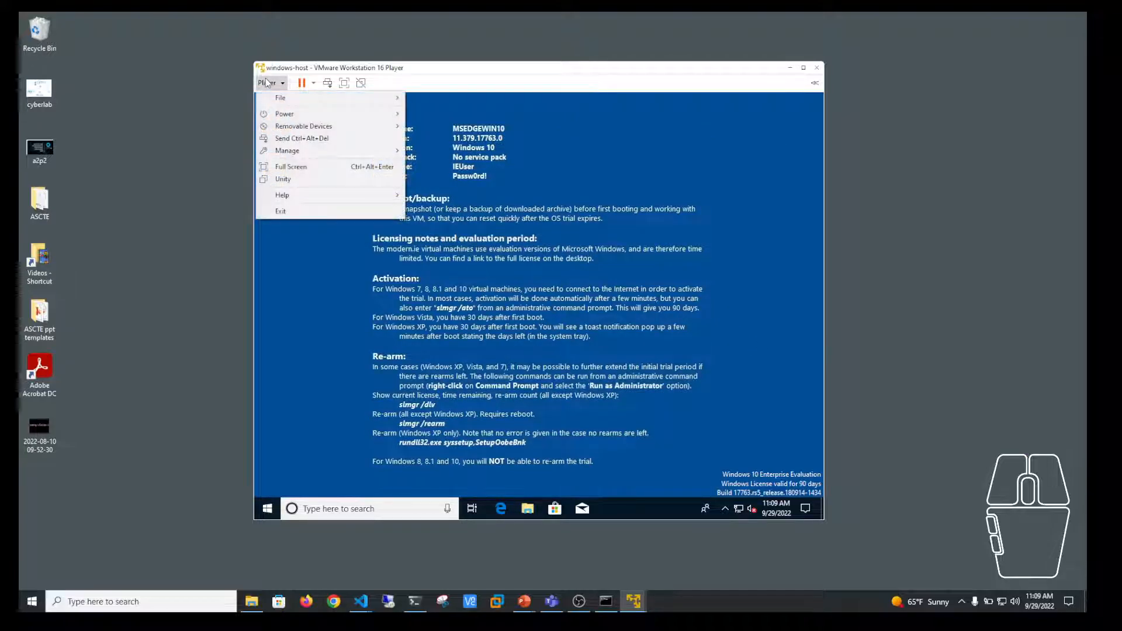
pyautogui.moveTo(270, 154)
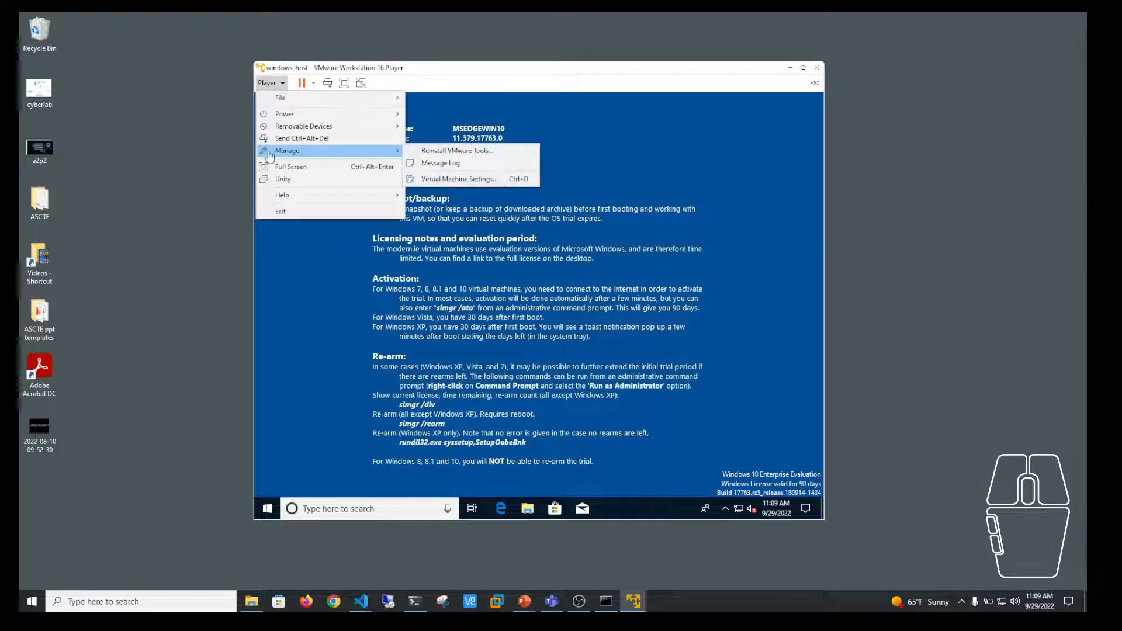
pyautogui.click(458, 178)
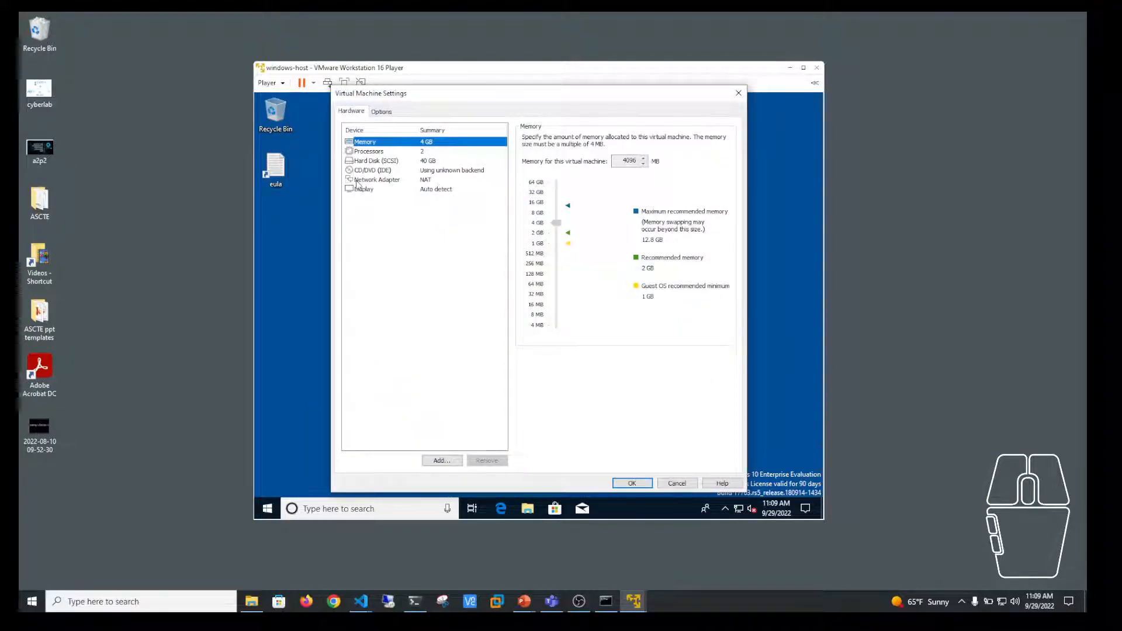
pyautogui.click(357, 181)
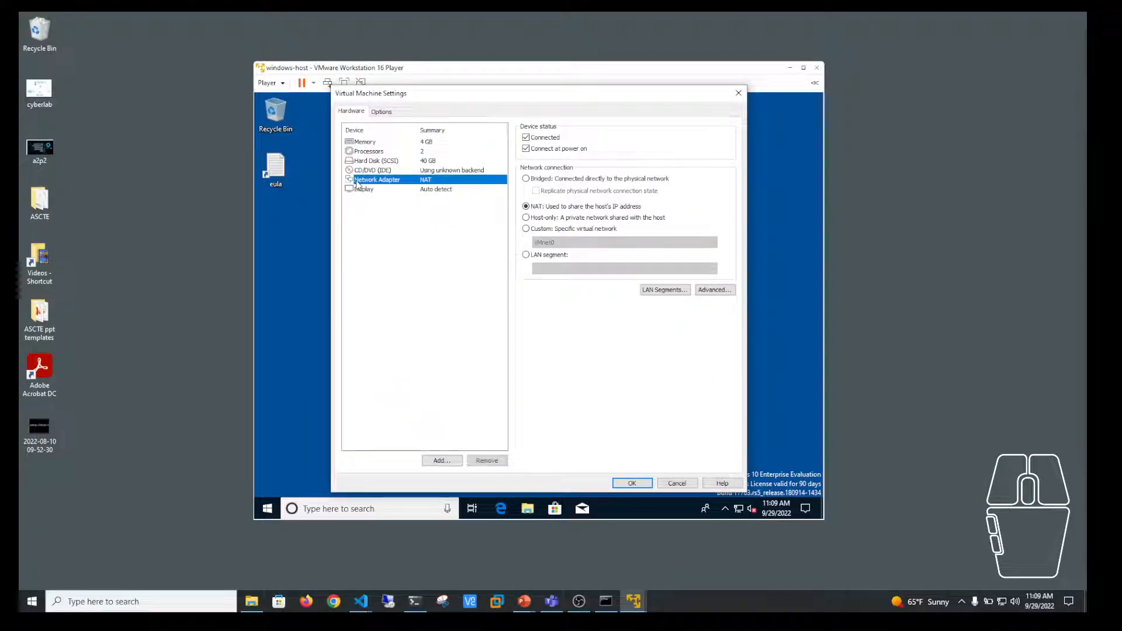
pyautogui.click(527, 219)
pyautogui.click(641, 483)
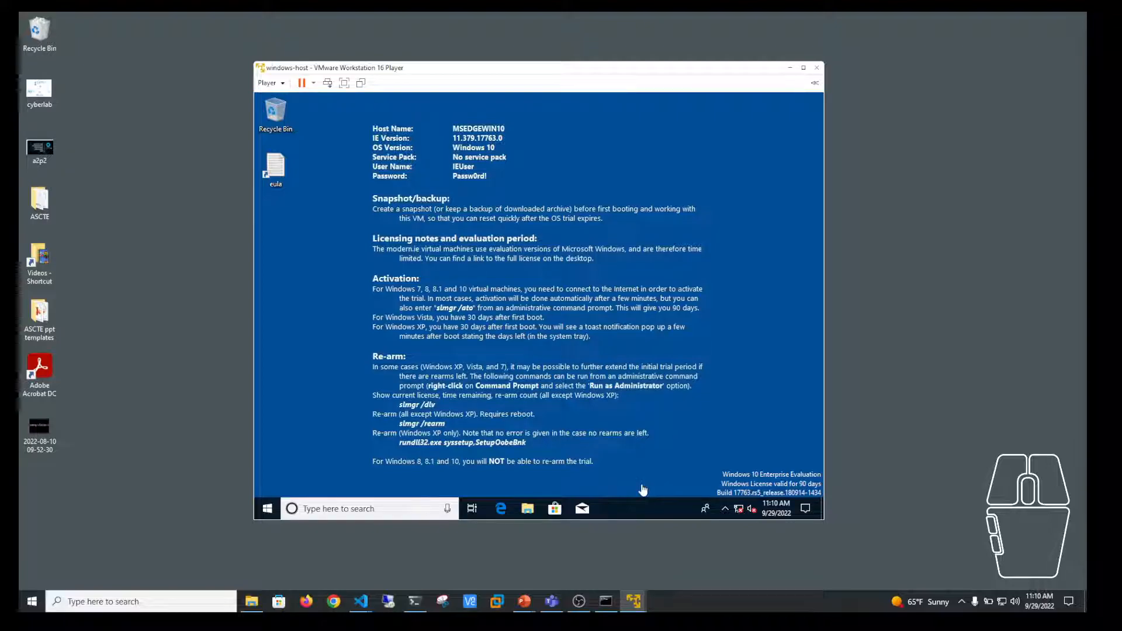
# Step: Launch Command Prompt via the guest search for 'cmd' and run ipconfig, showing 192.168.19.132
pyautogui.click(381, 508)
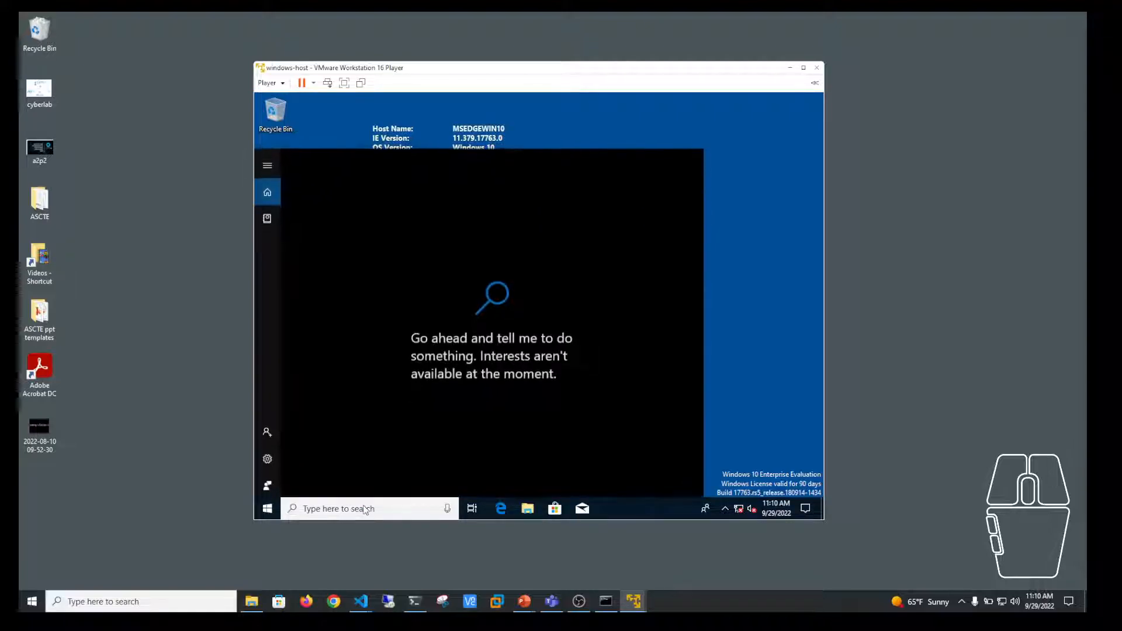
pyautogui.write('c')
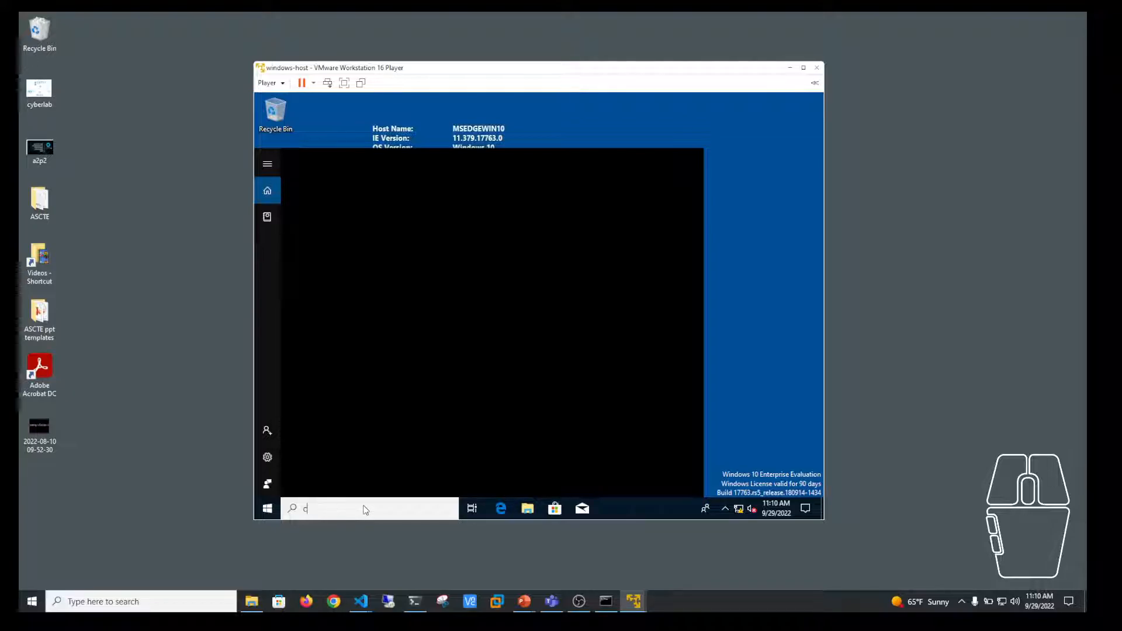
pyautogui.click(750, 348)
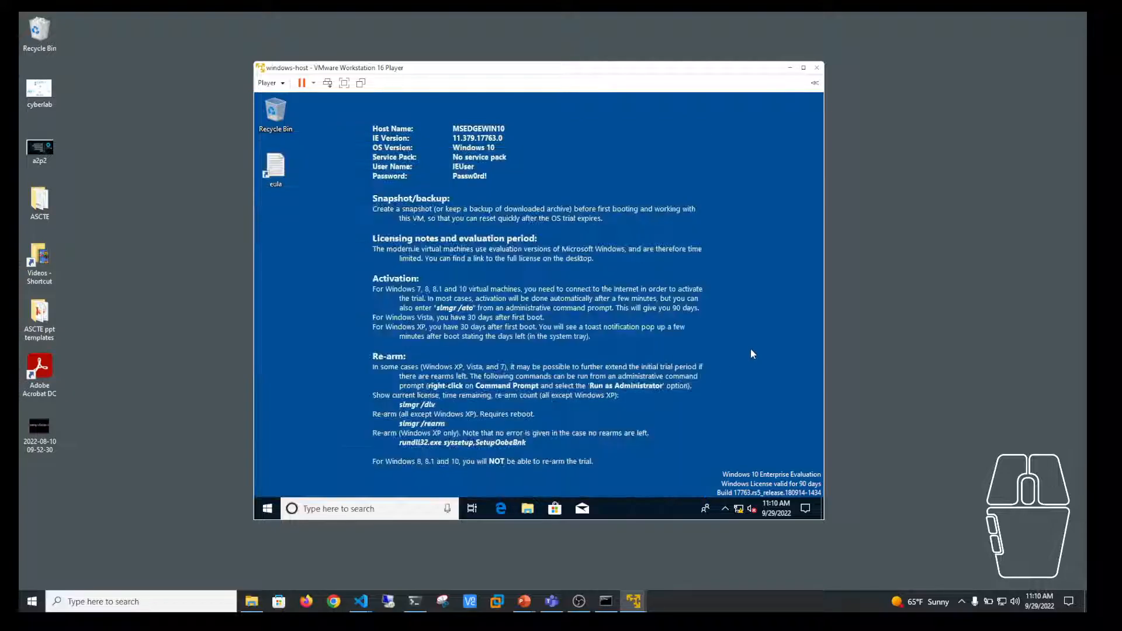
pyautogui.click(392, 503)
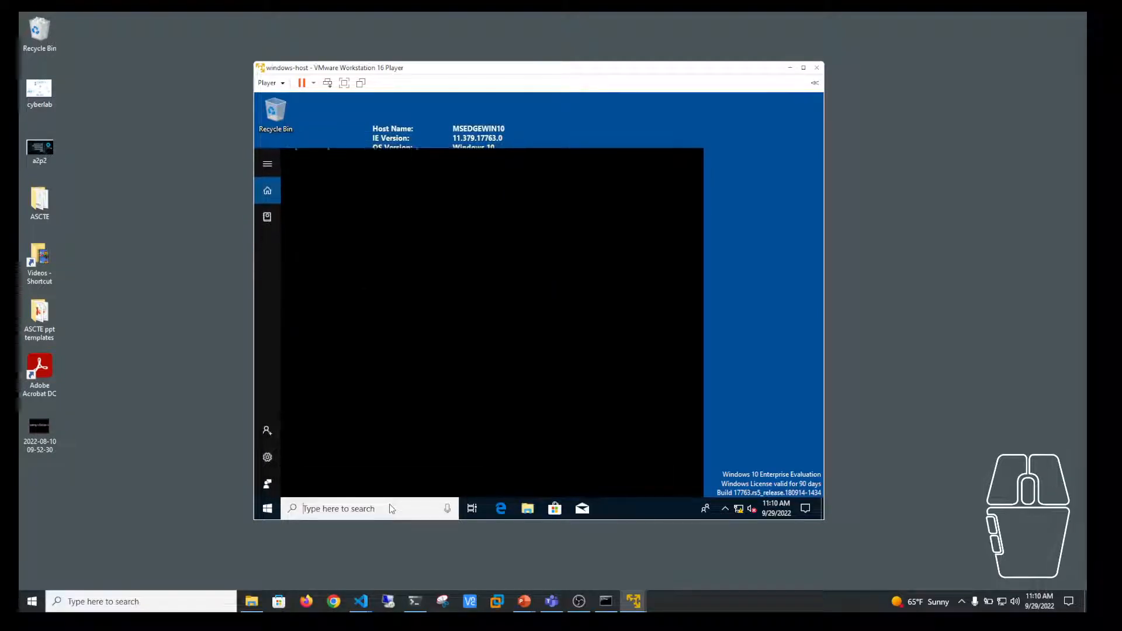
pyautogui.write('cmd')
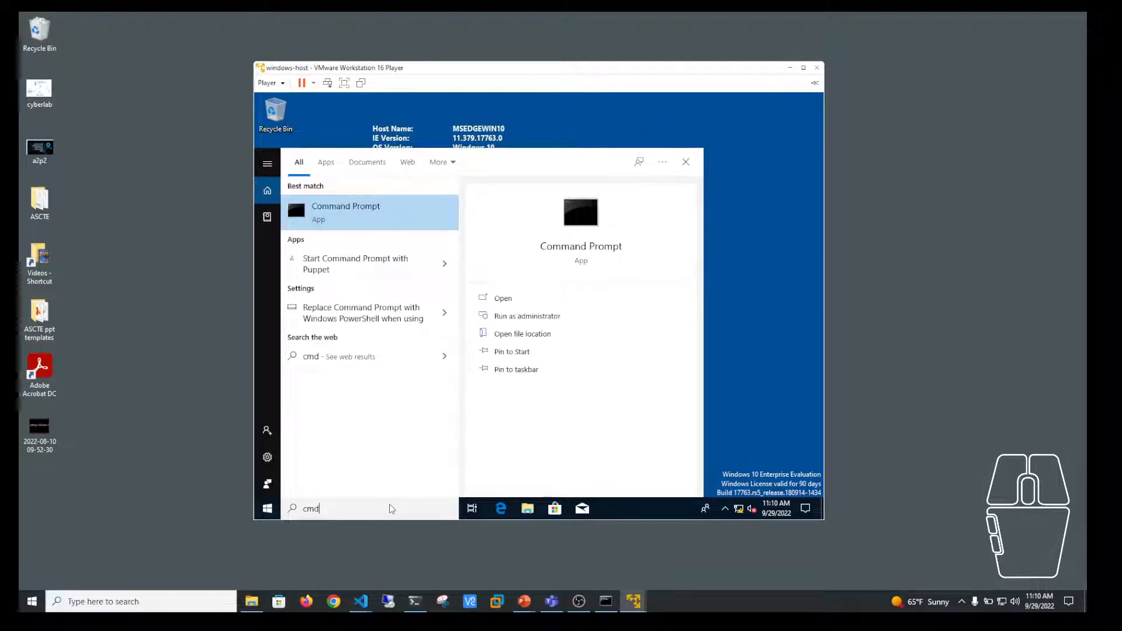
pyautogui.press('Return')
pyautogui.write('ipconfig')
pyautogui.press('Return')
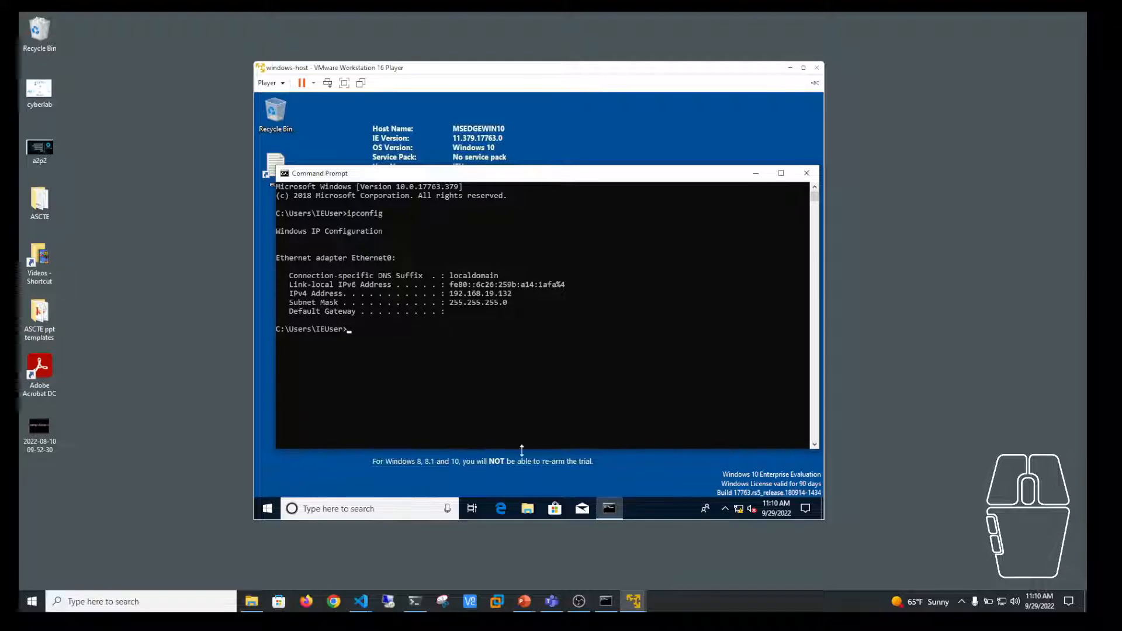
# Step: Open Ethernet0's IPv4 properties from File Explorer's Network entry via Network and Sharing Center
pyautogui.click(527, 509)
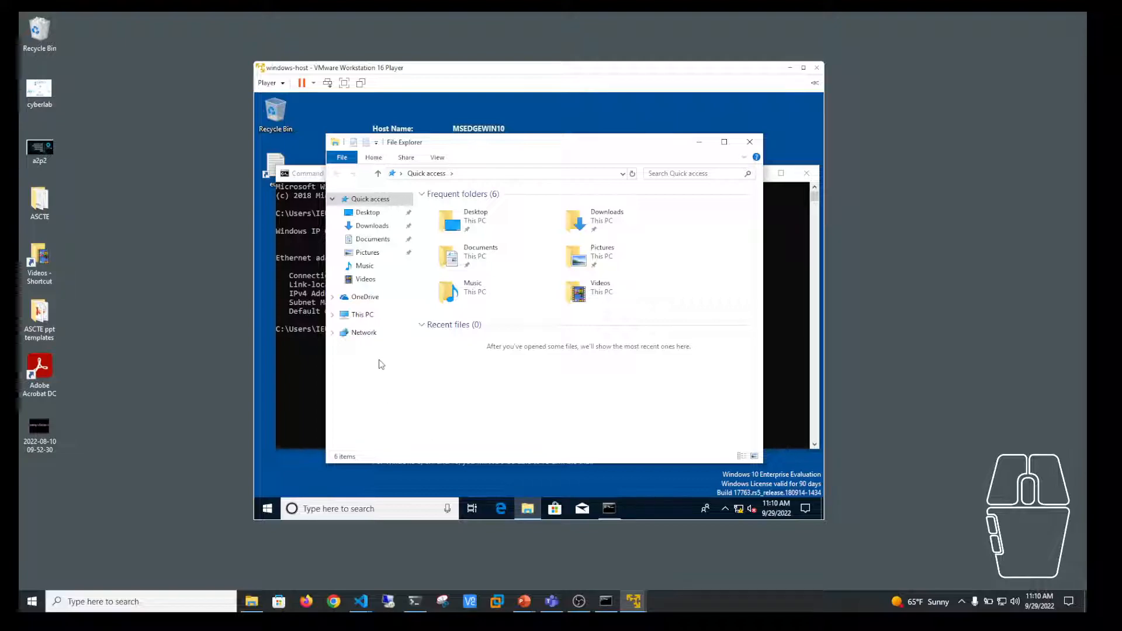
pyautogui.rightClick(363, 333)
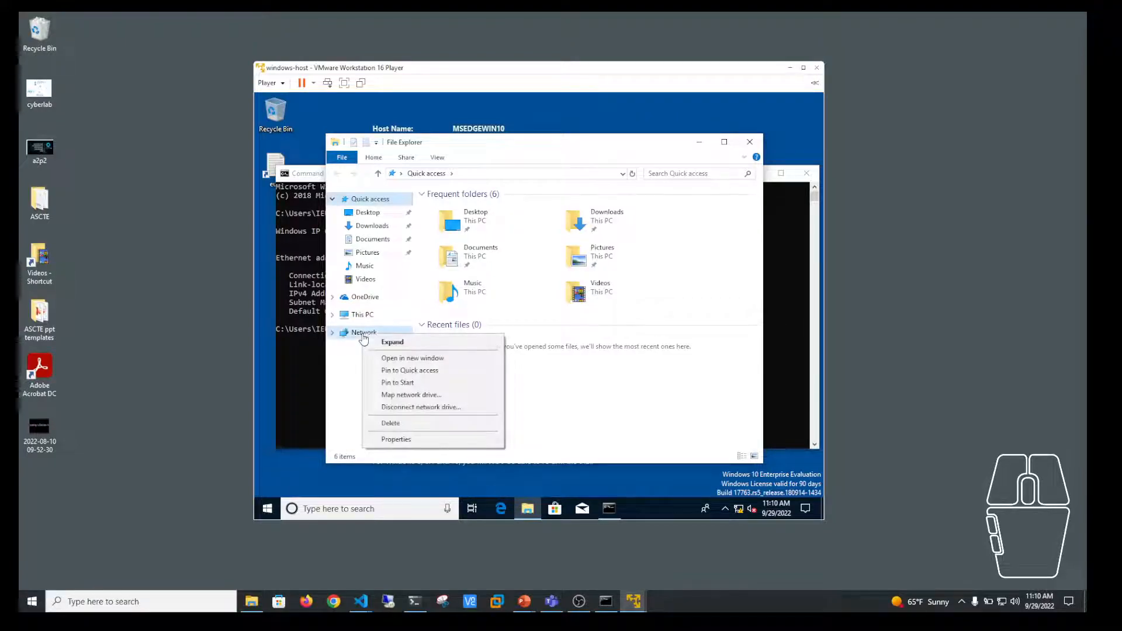
pyautogui.click(409, 441)
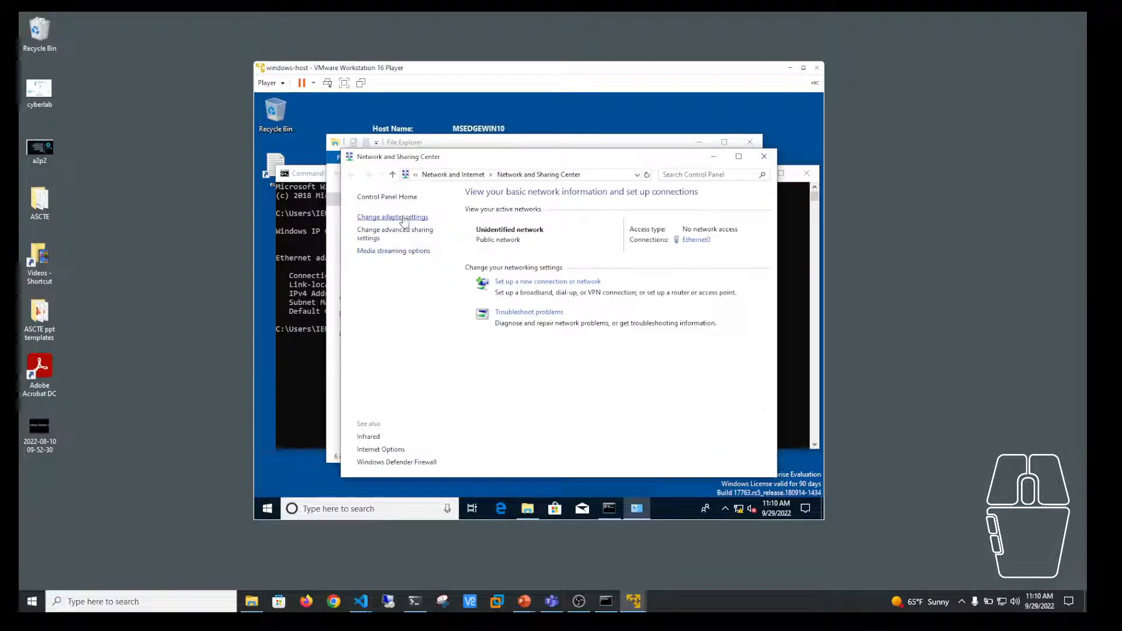
pyautogui.click(403, 217)
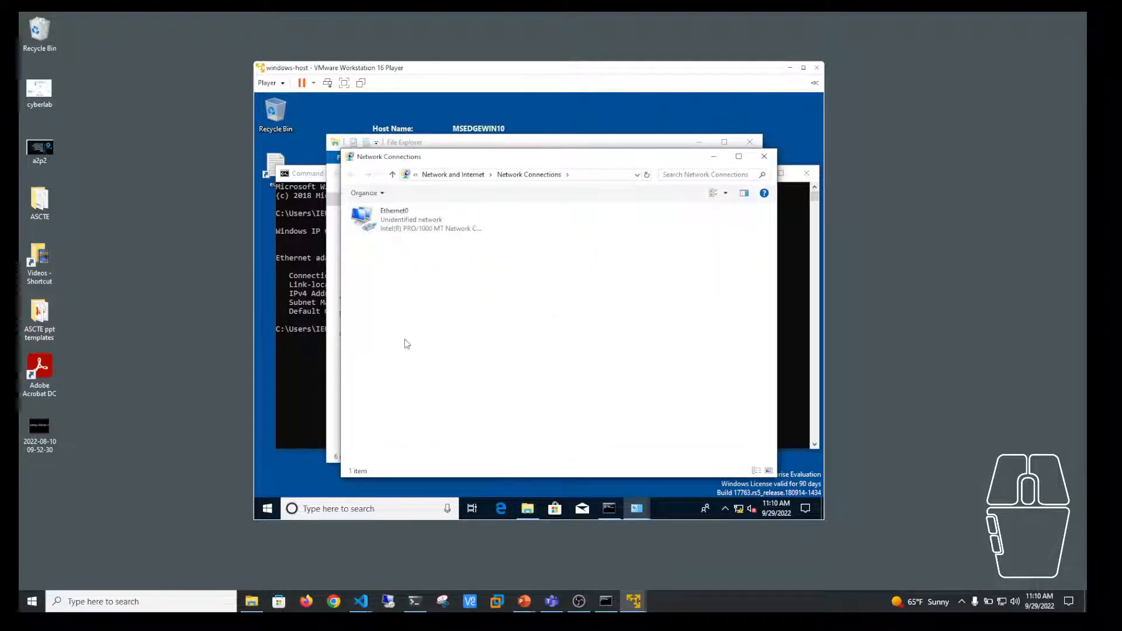
pyautogui.rightClick(392, 218)
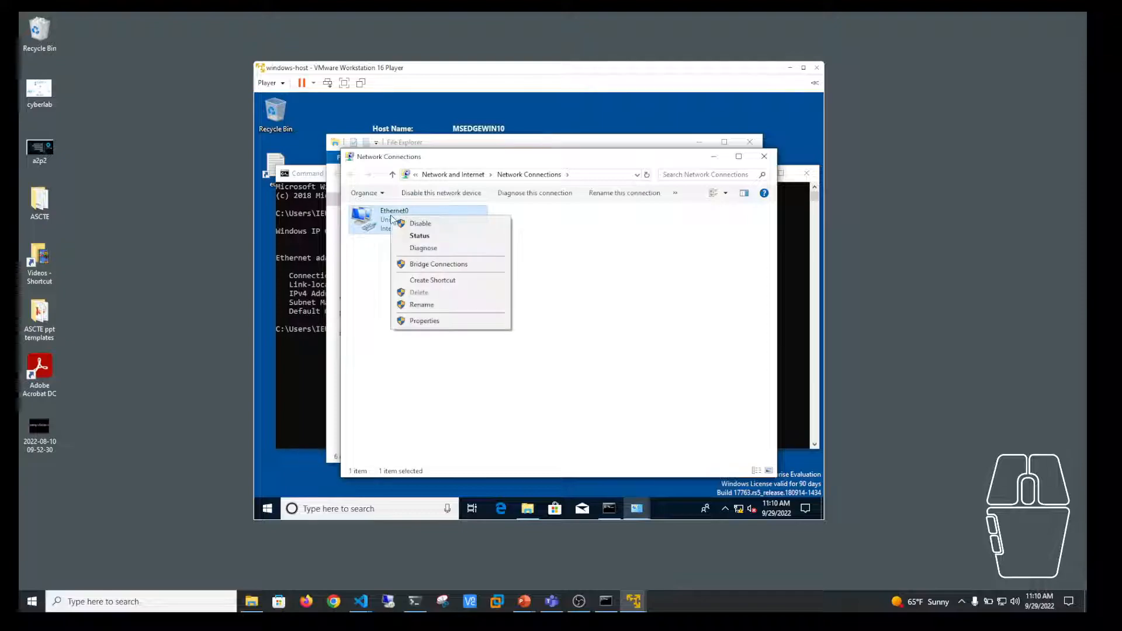
pyautogui.click(417, 320)
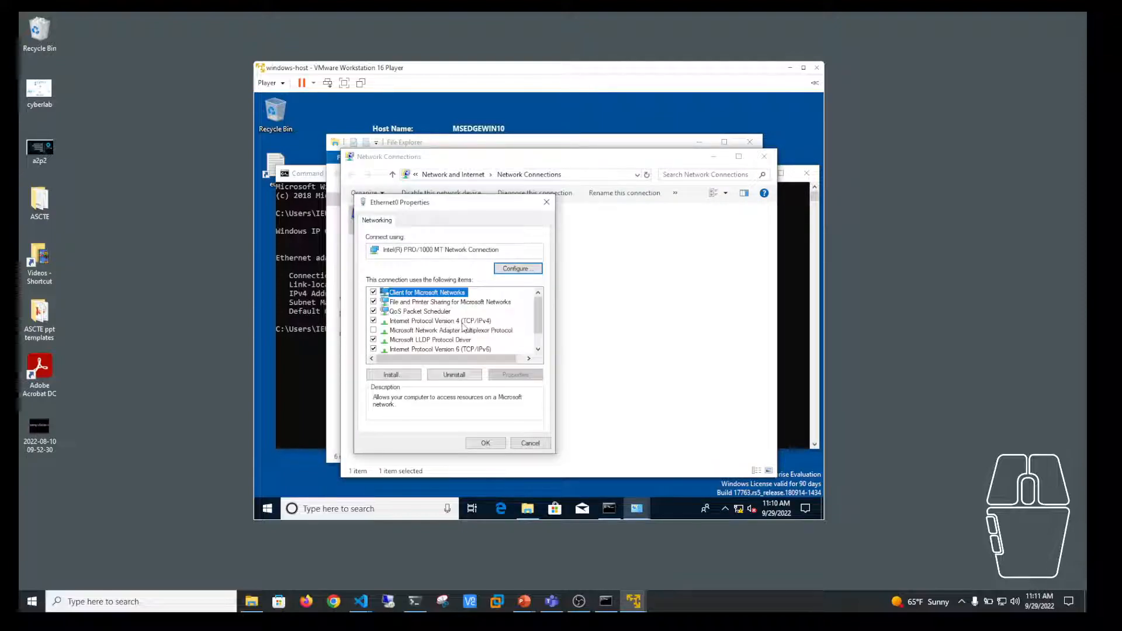
pyautogui.click(471, 321)
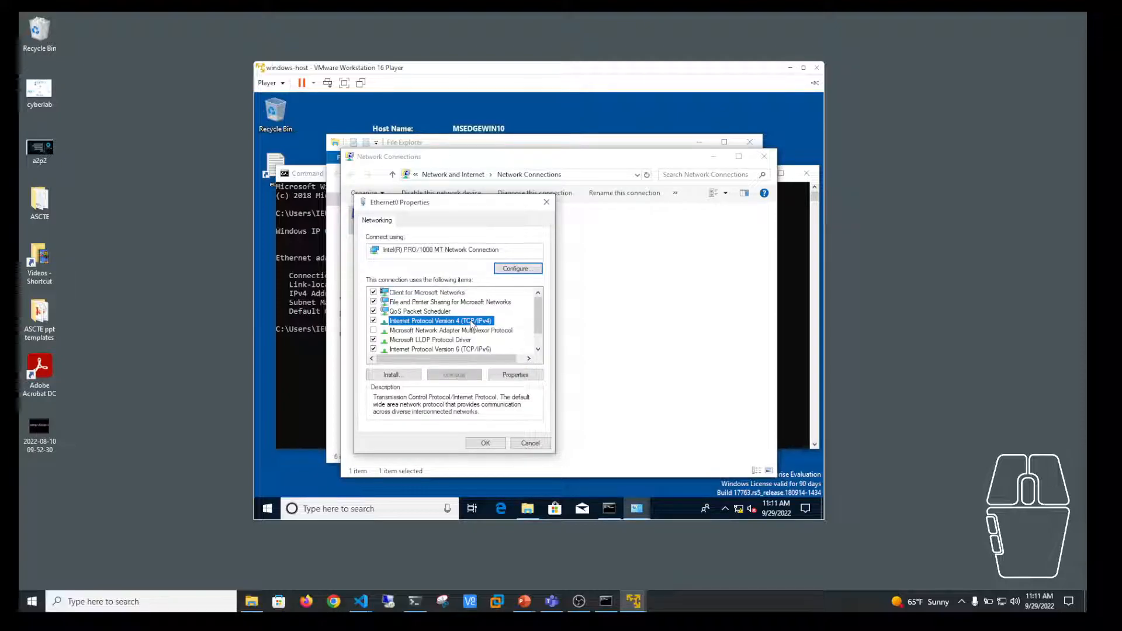
pyautogui.doubleClick(471, 322)
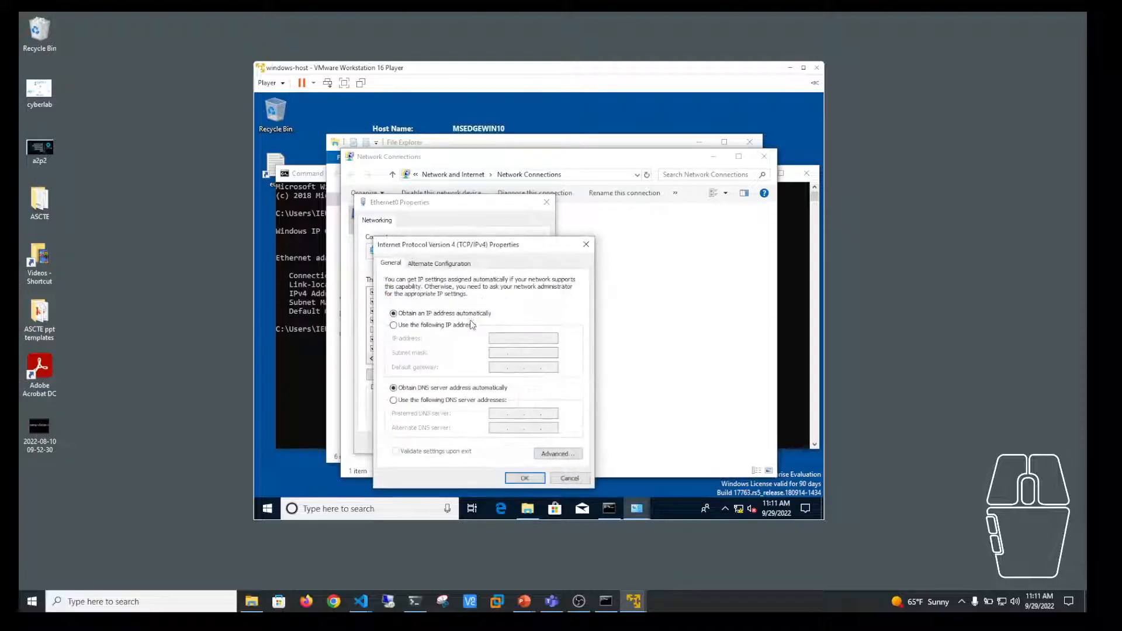
# Step: Switch to a manual IP and enter 192.168.19.132 with subnet mask 255.255.255.0
pyautogui.click(393, 326)
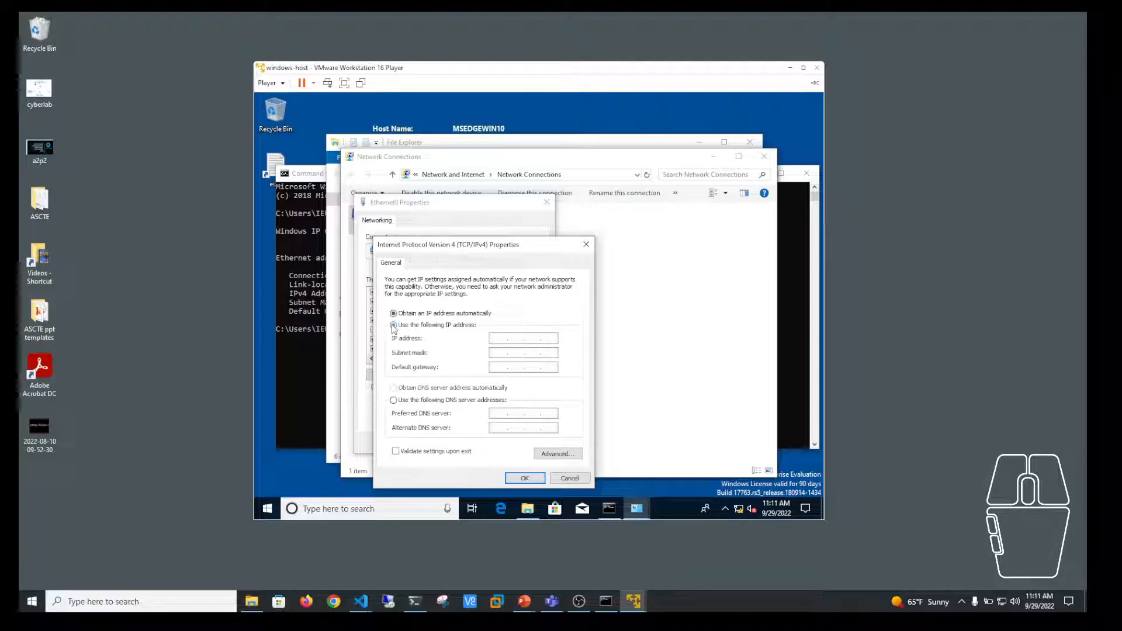
pyautogui.click(303, 373)
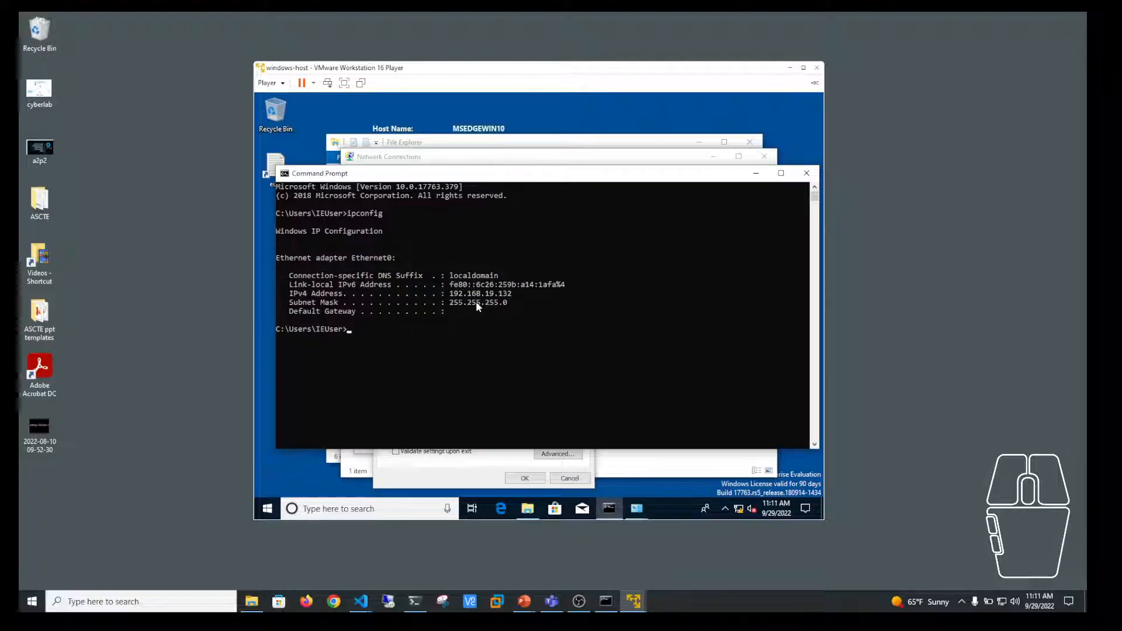
pyautogui.click(475, 461)
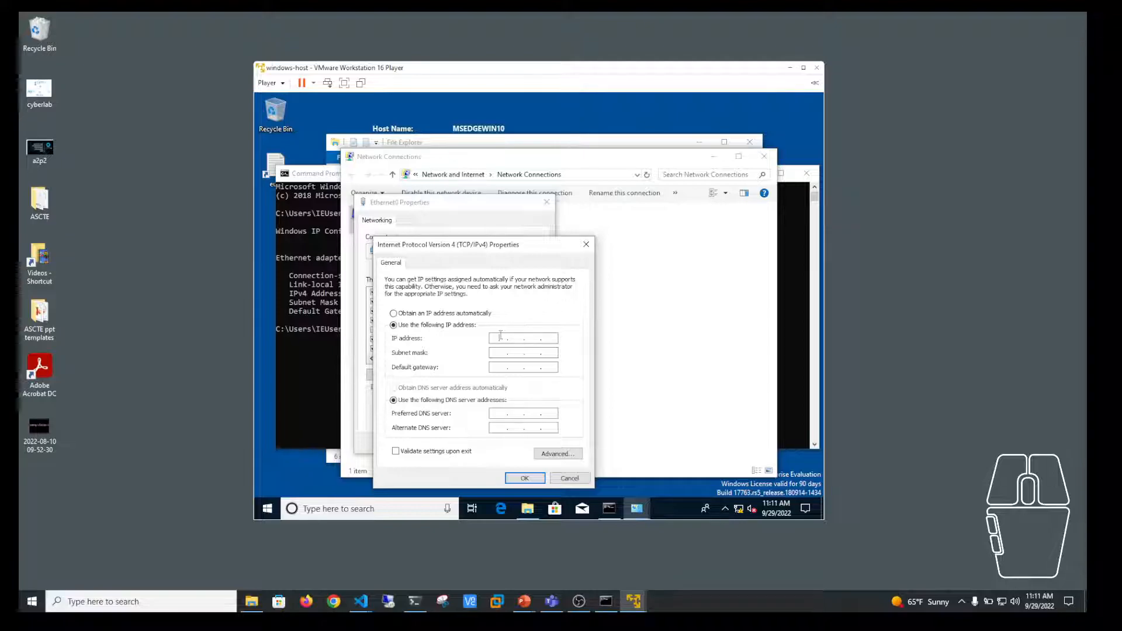
pyautogui.write('192.168.19.123')
pyautogui.press('BackSpace')
pyautogui.press('BackSpace')
pyautogui.write('132')
pyautogui.click(500, 354)
# Step: Confirm the IPv4 and Ethernet0 properties, then close Network Connections, Network and Sharing Center and File Explorer
pyautogui.click(525, 477)
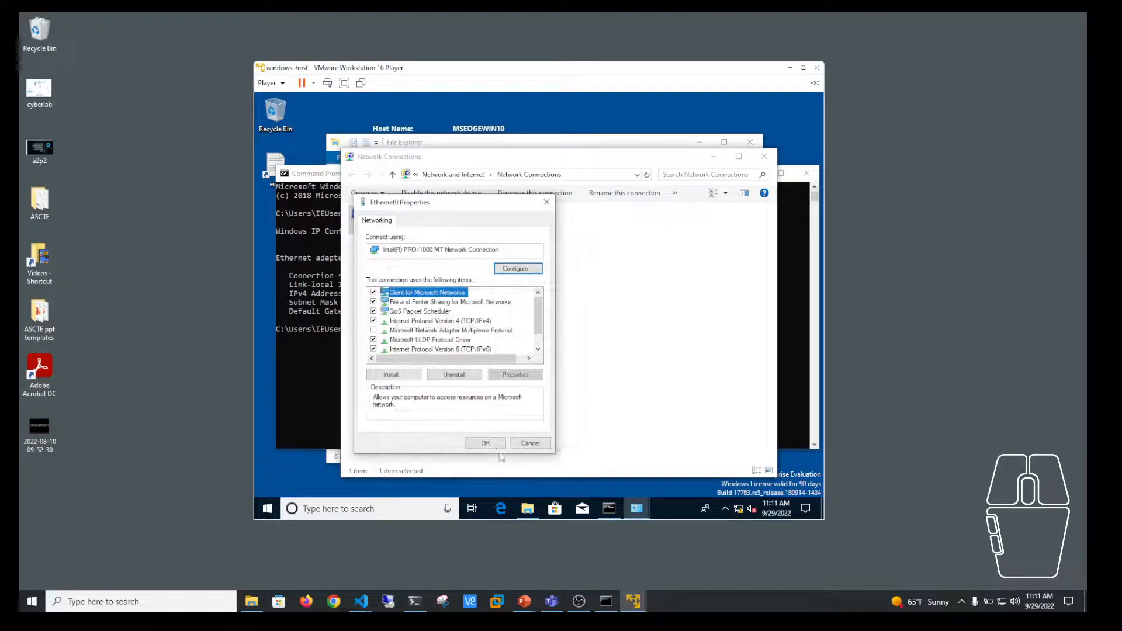
pyautogui.click(484, 444)
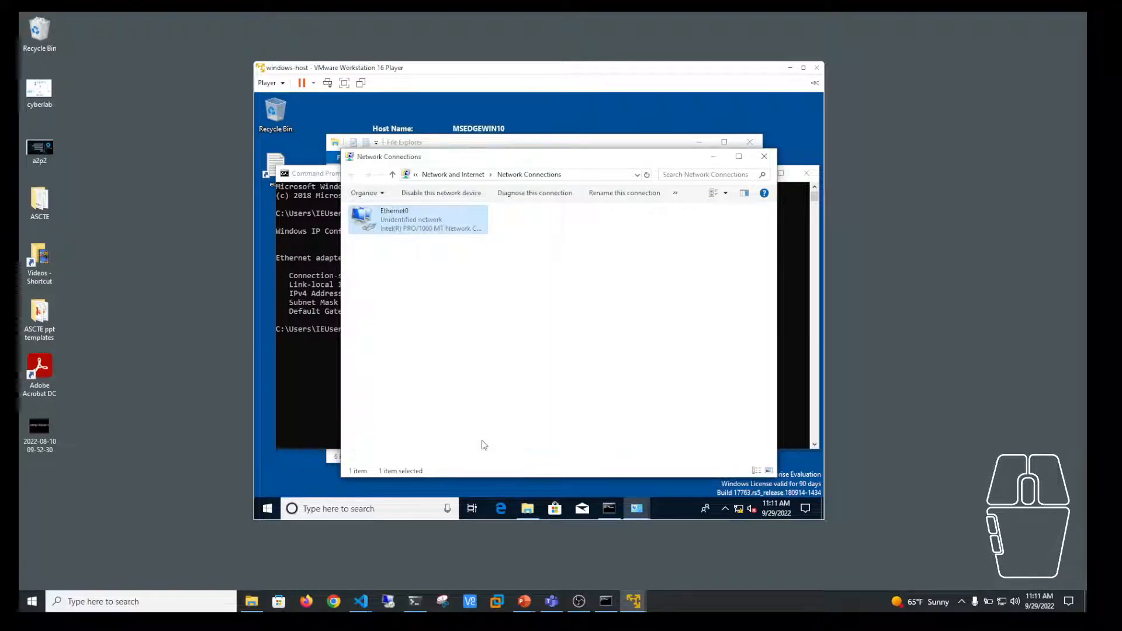
pyautogui.click(763, 156)
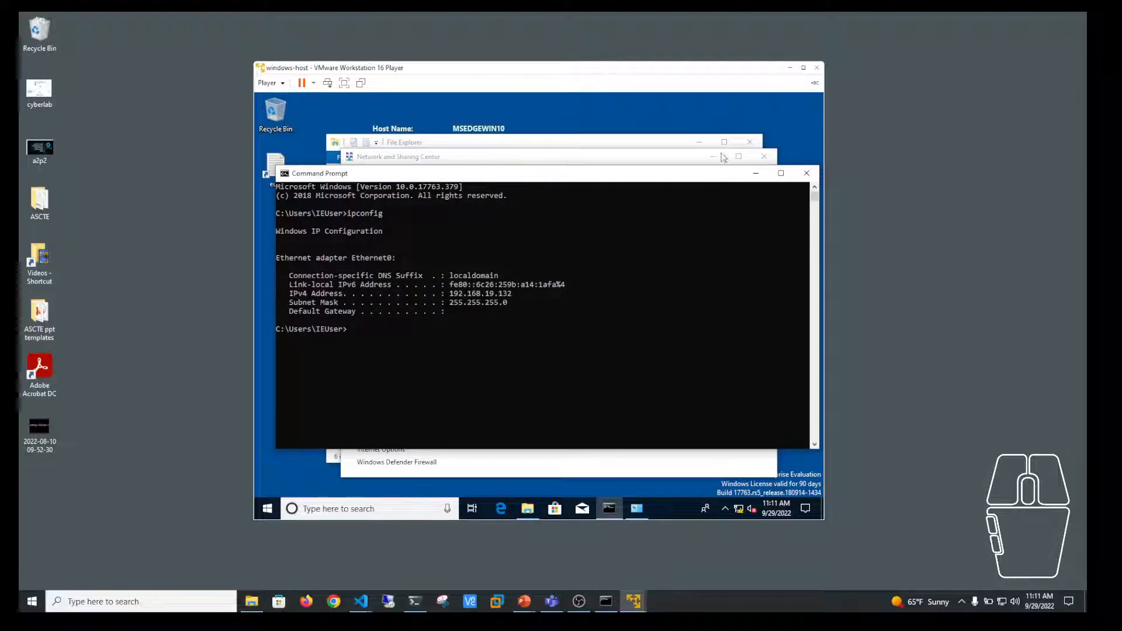
pyautogui.click(628, 150)
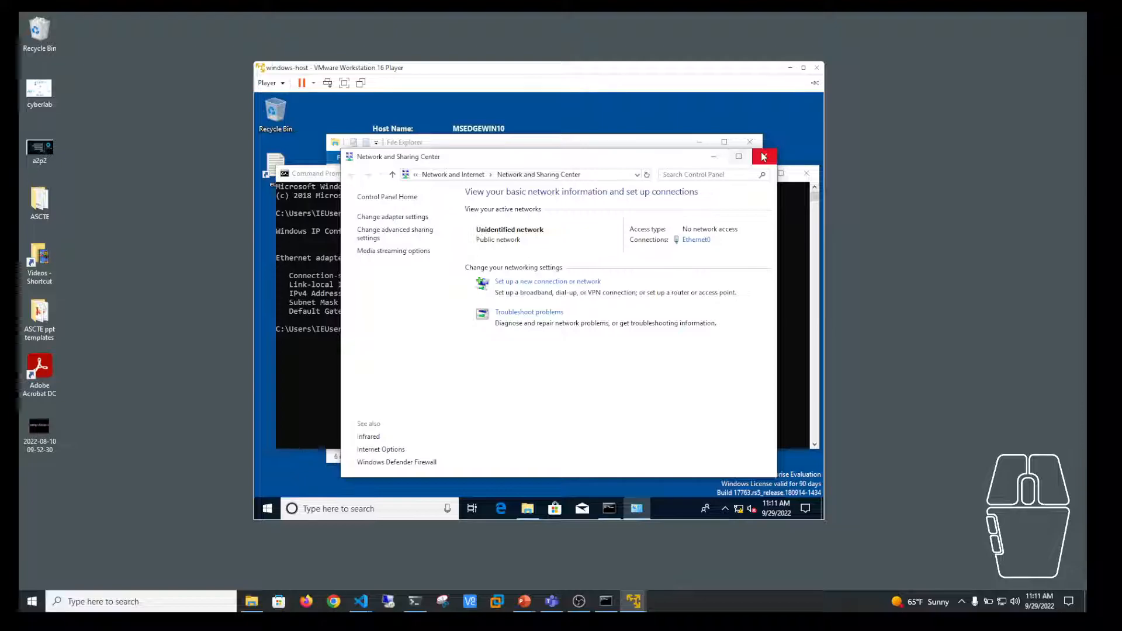
pyautogui.click(765, 155)
pyautogui.click(660, 150)
pyautogui.click(750, 142)
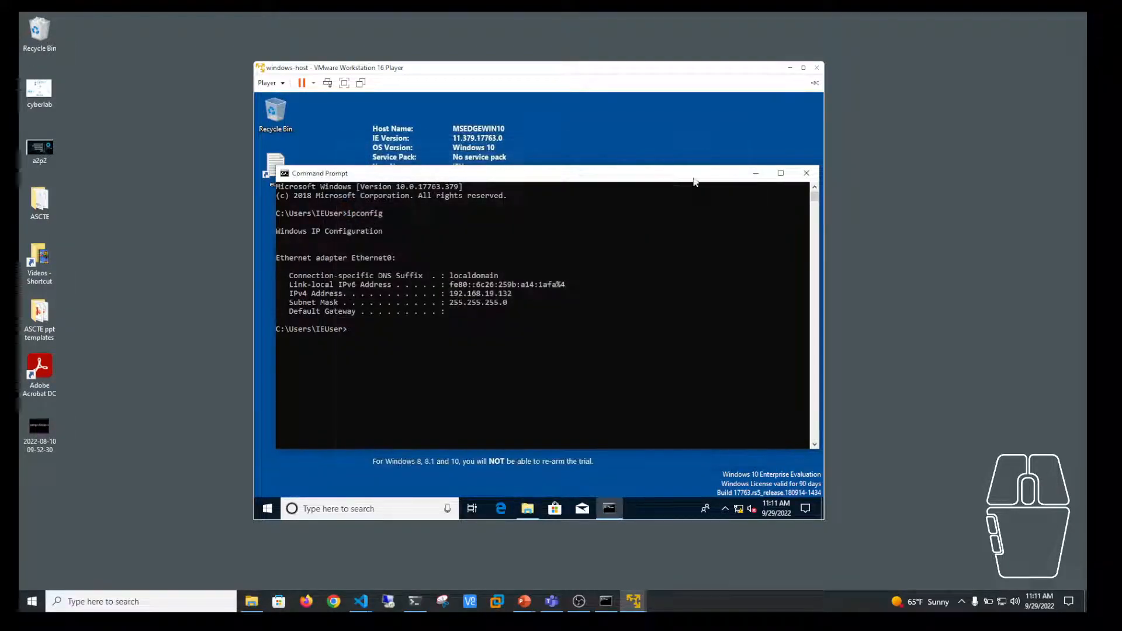
# Step: Rerun ipconfig in Command Prompt to confirm the static 192.168.19.132 address
pyautogui.moveTo(653, 179); pyautogui.dragTo(646, 154)
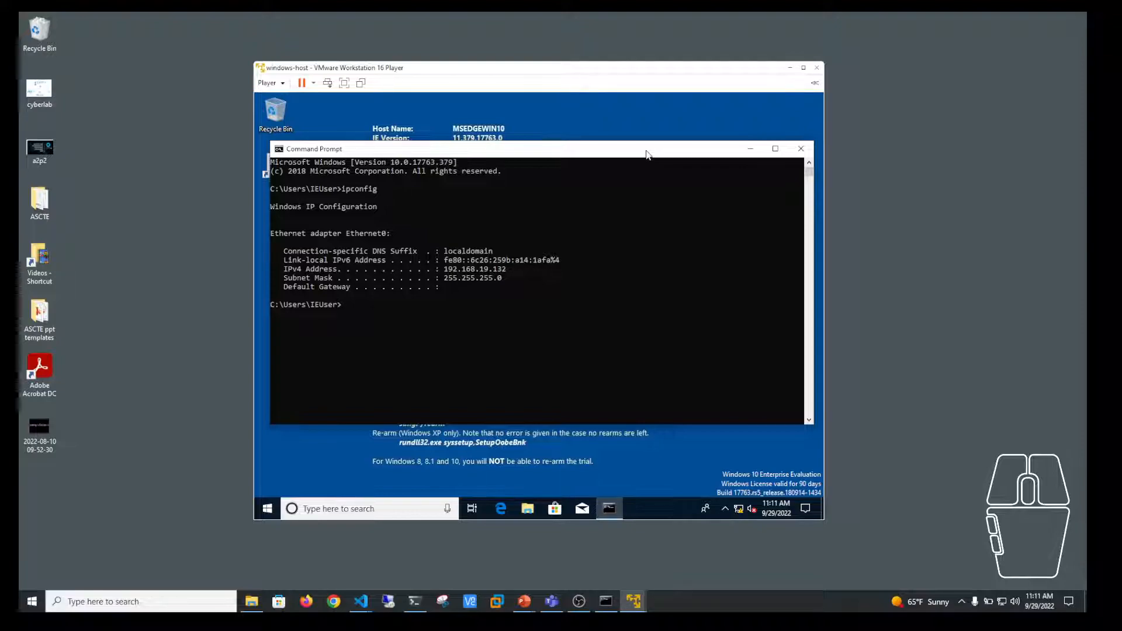
pyautogui.click(646, 201)
pyautogui.press('Up')
pyautogui.press('Return')
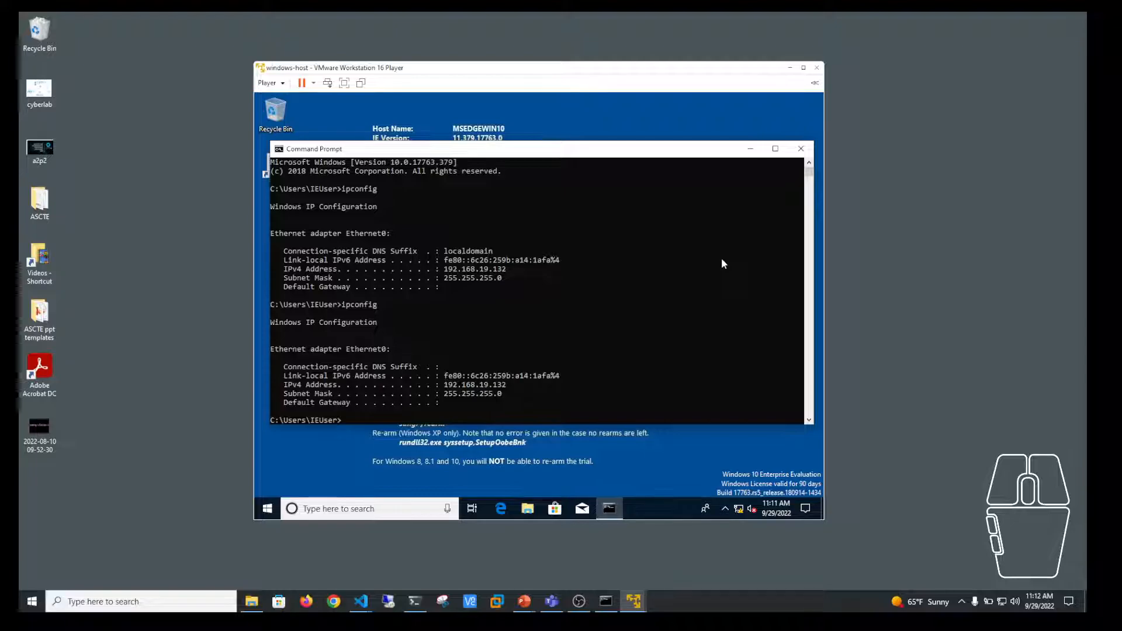
pyautogui.click(270, 82)
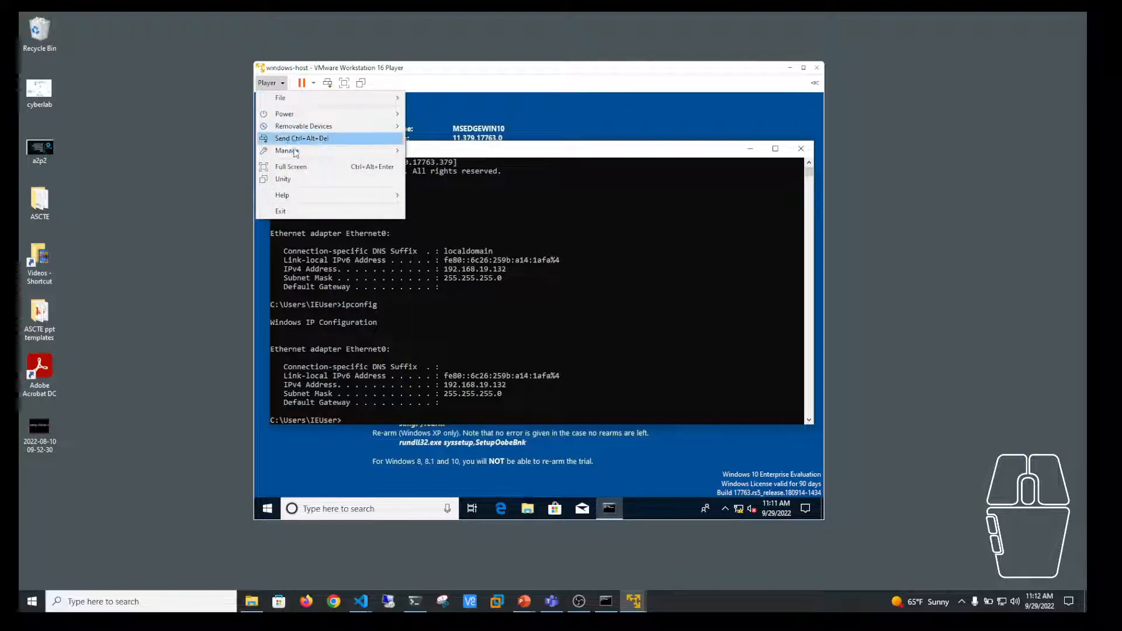
pyautogui.moveTo(295, 153)
pyautogui.click(478, 177)
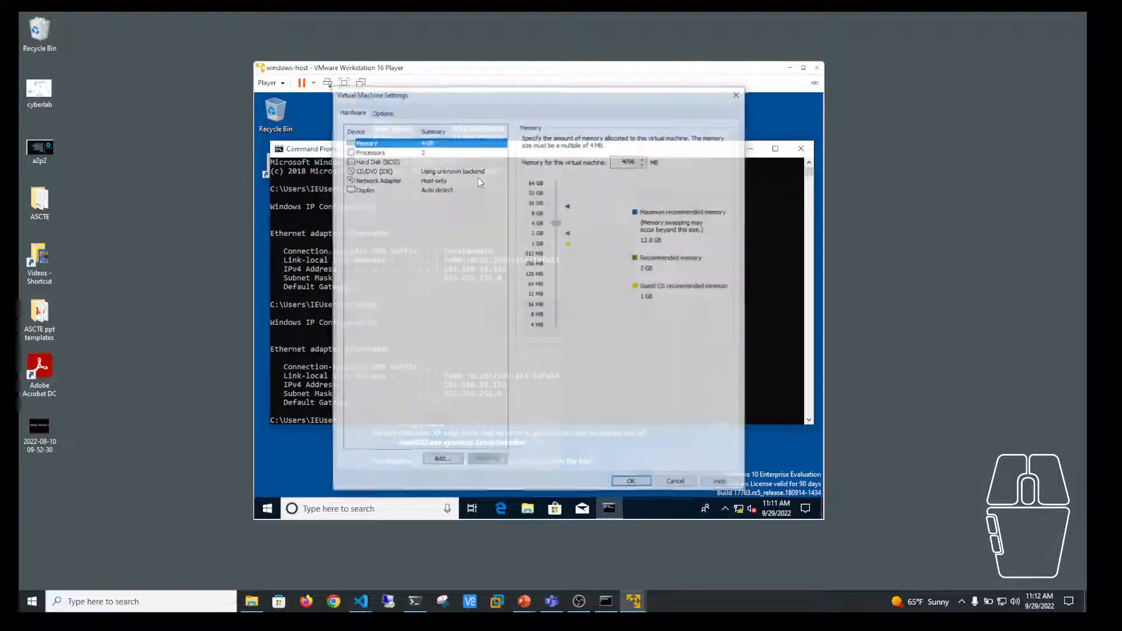
pyautogui.click(358, 180)
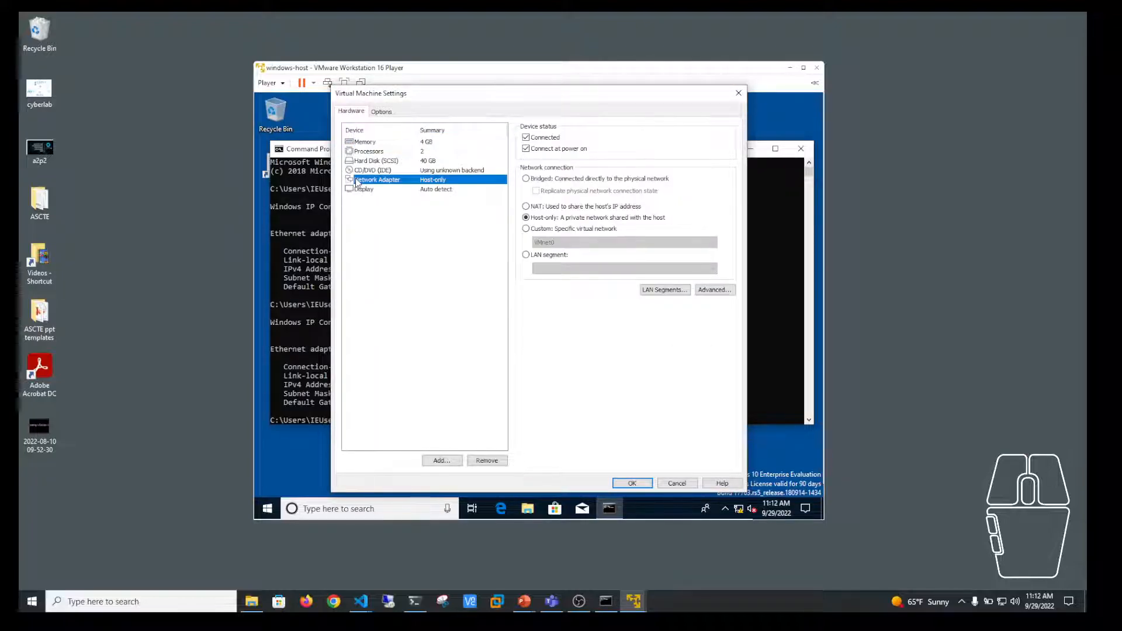
pyautogui.click(632, 483)
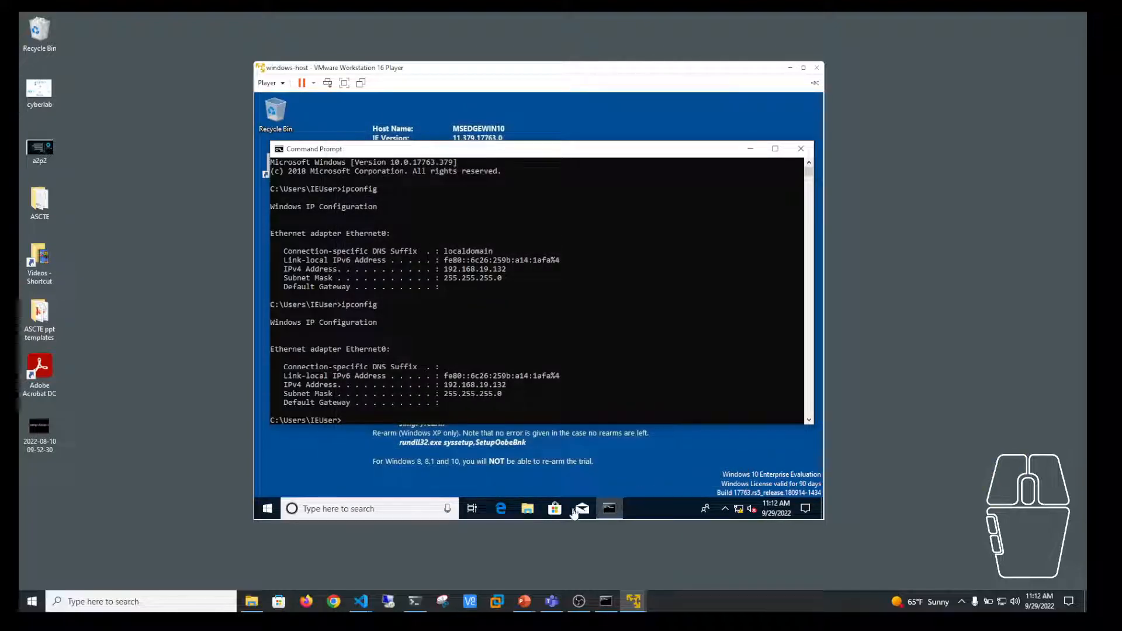
# Step: Reopen Ethernet0's IPv4 properties through Network and Sharing Center to verify the static settings
pyautogui.click(528, 508)
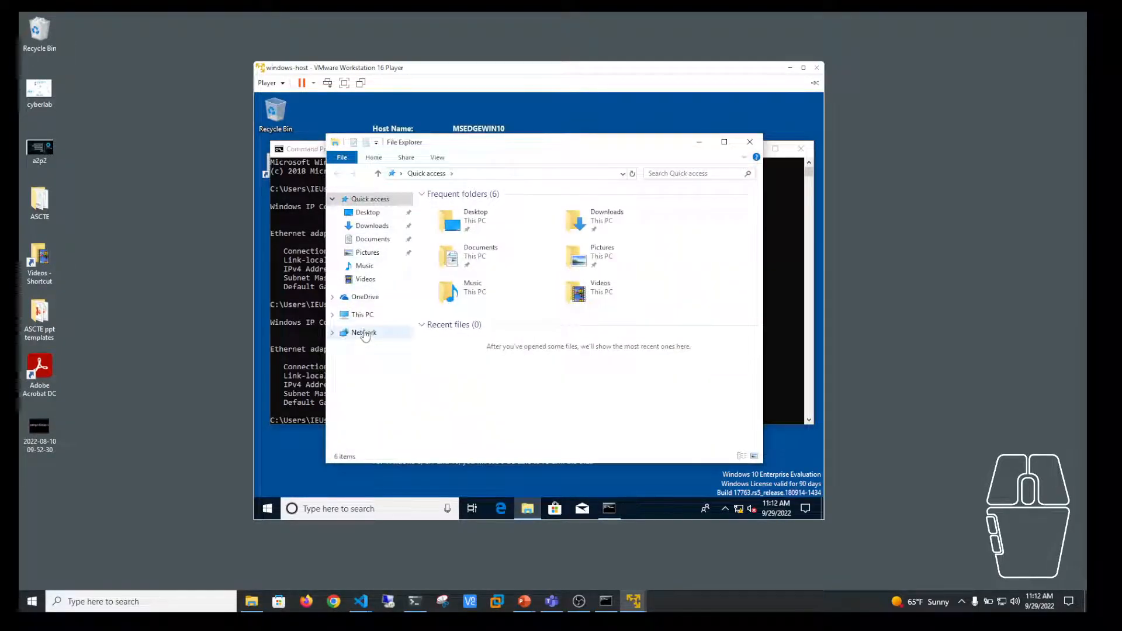
pyautogui.rightClick(365, 332)
pyautogui.click(420, 437)
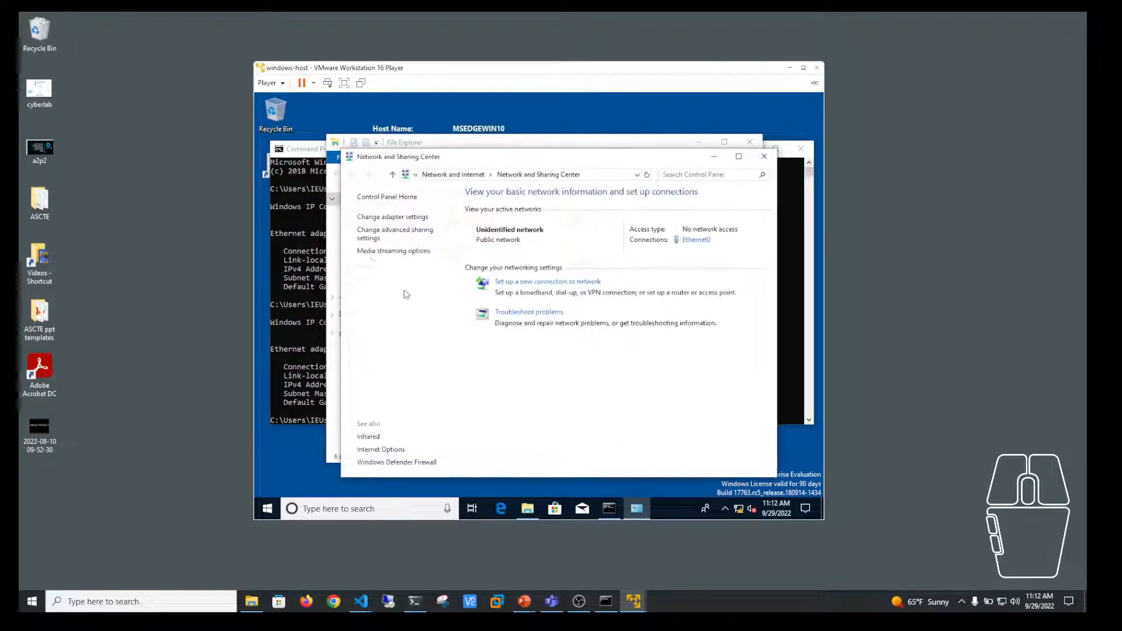
pyautogui.click(391, 217)
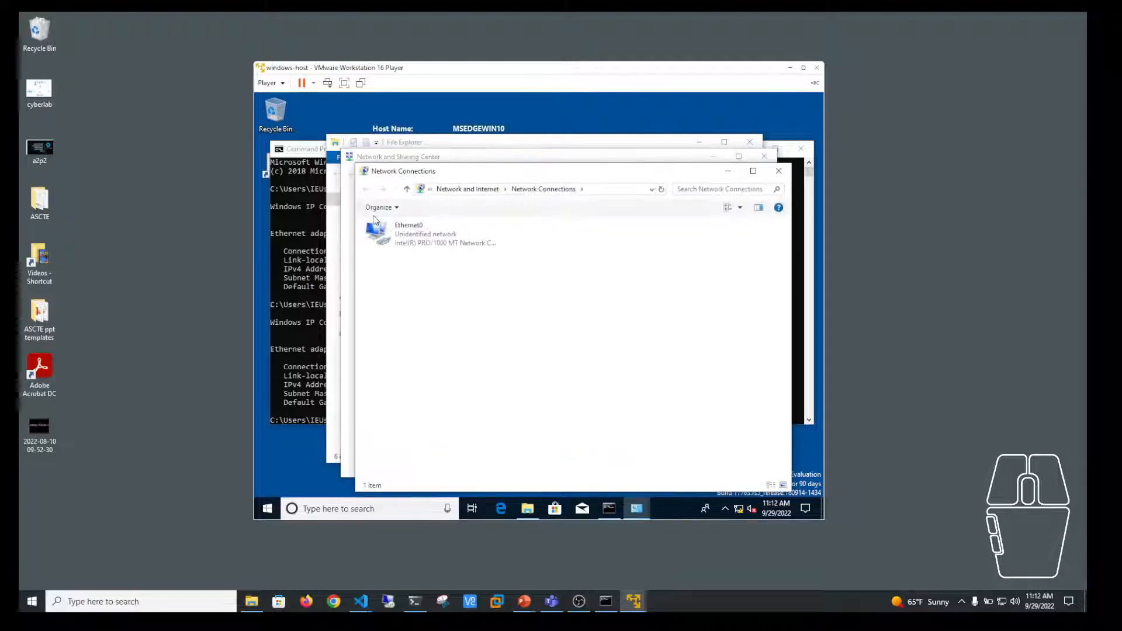
pyautogui.rightClick(408, 235)
pyautogui.click(447, 339)
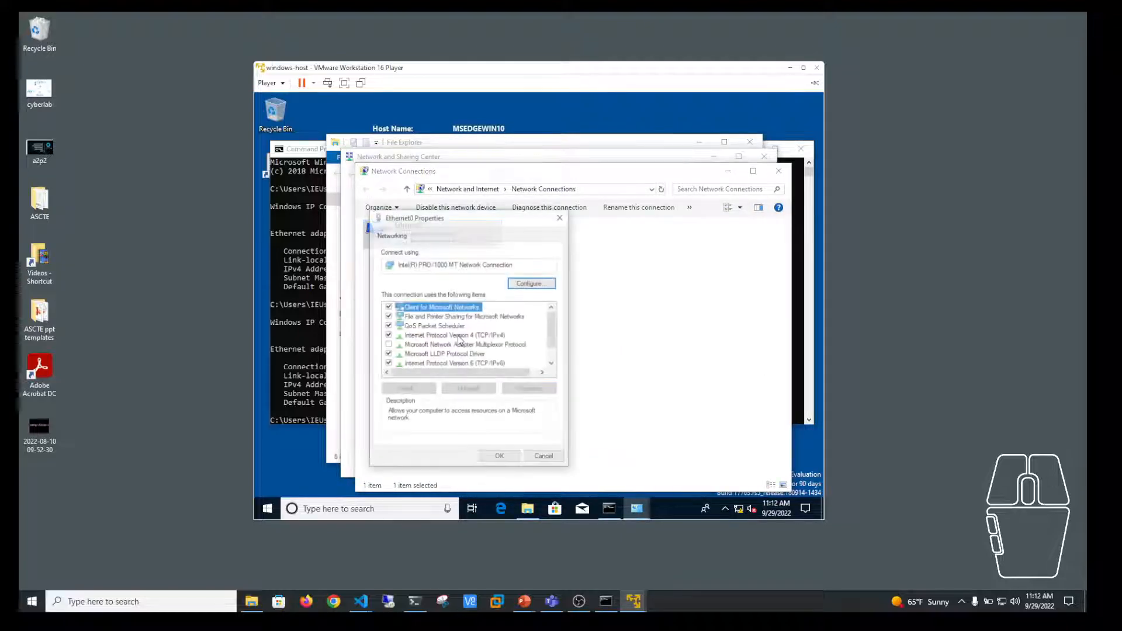
pyautogui.doubleClick(478, 335)
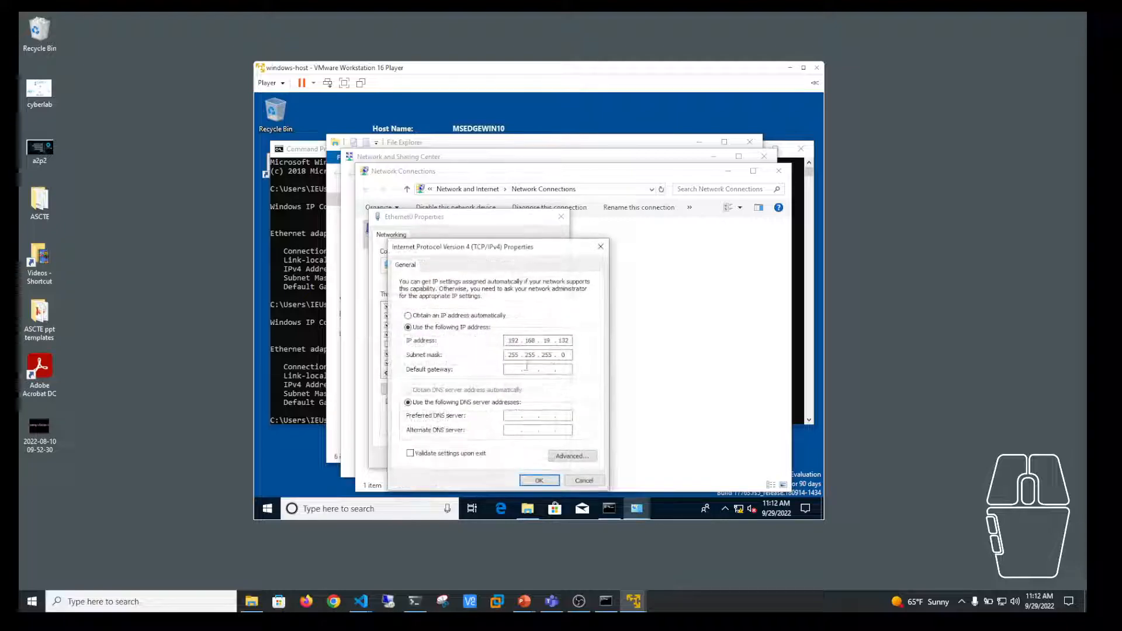
# Step: Close the IPv4, Ethernet0, Network Connections, Network and Sharing Center, File Explorer and Command Prompt windows
pyautogui.click(540, 484)
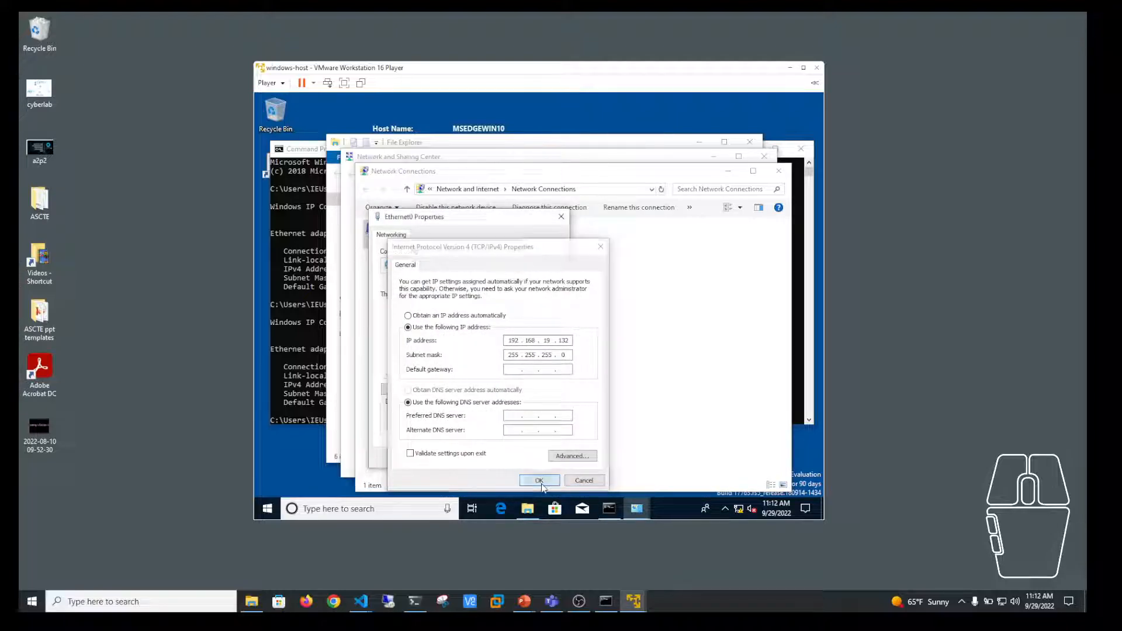
pyautogui.click(560, 216)
pyautogui.click(778, 170)
pyautogui.click(764, 156)
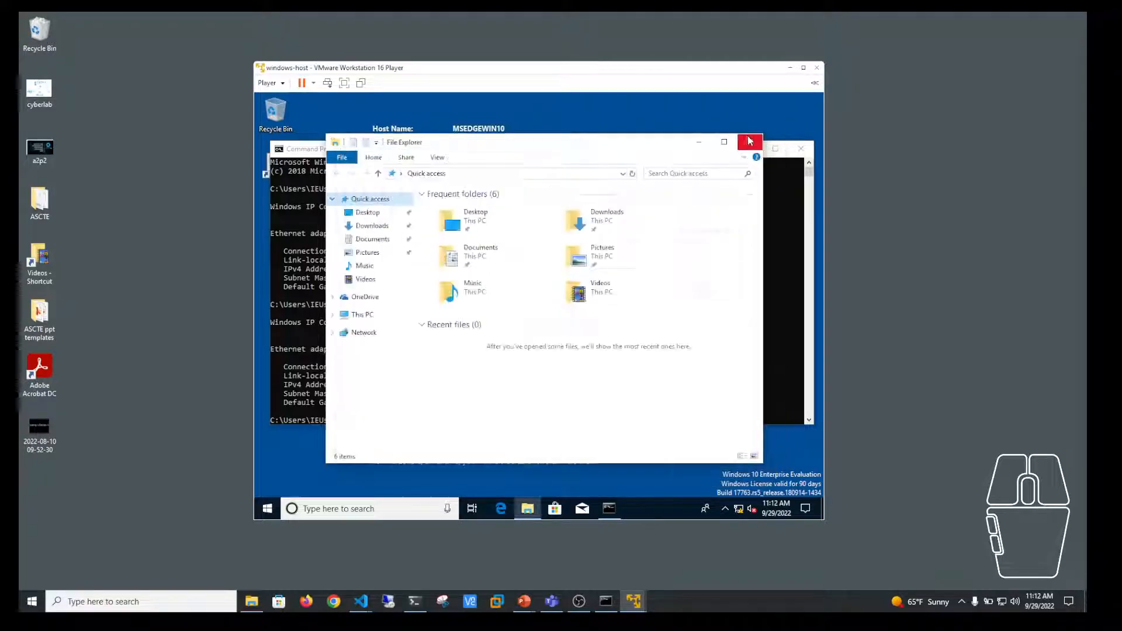
pyautogui.click(748, 140)
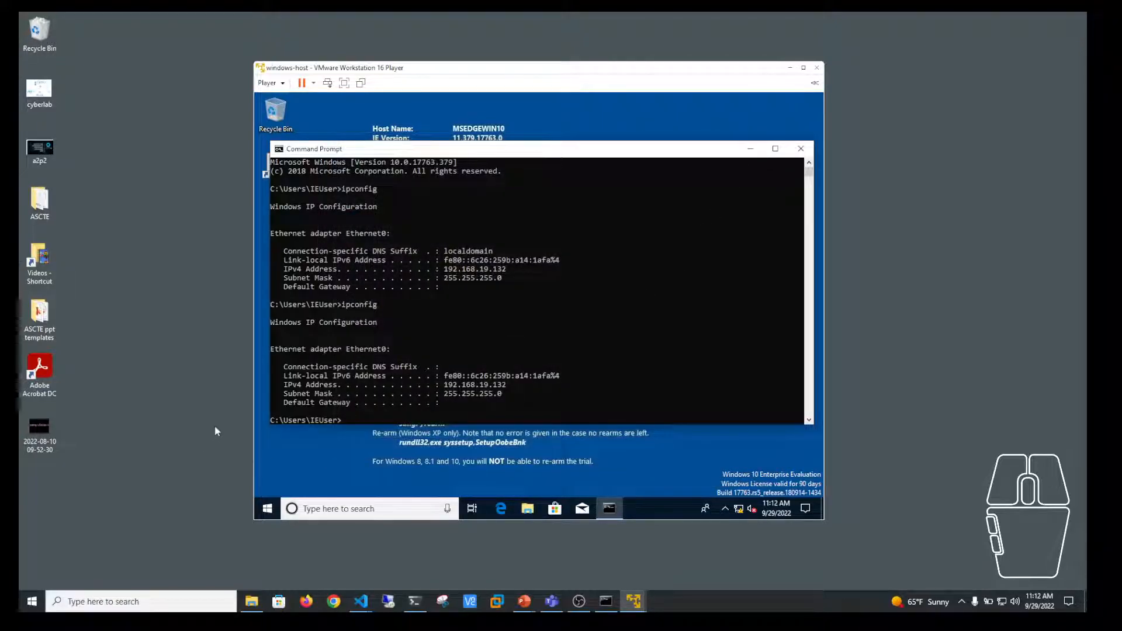
pyautogui.click(800, 149)
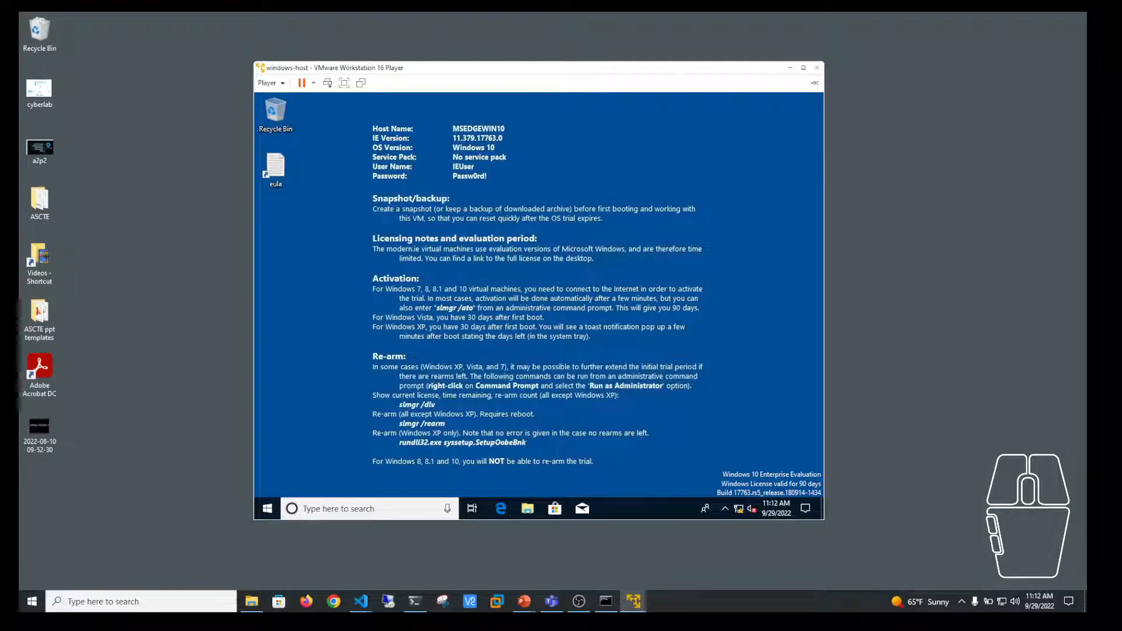